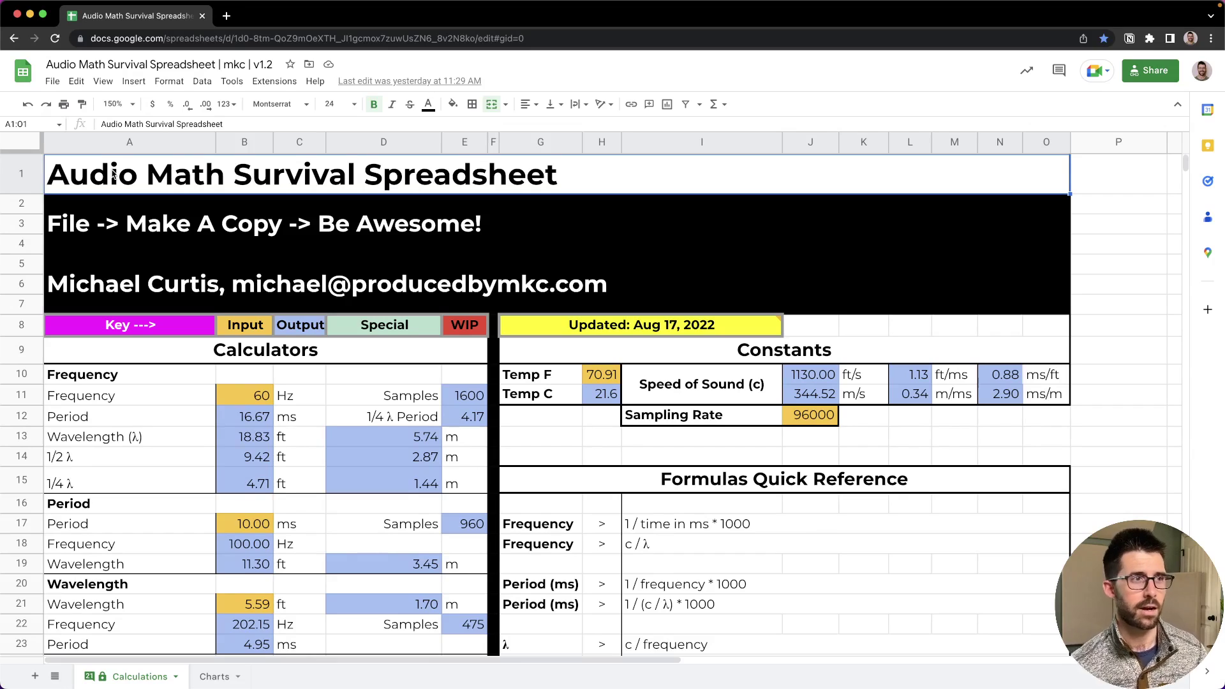
{"action": "left_click", "coordinate": [159, 382]}
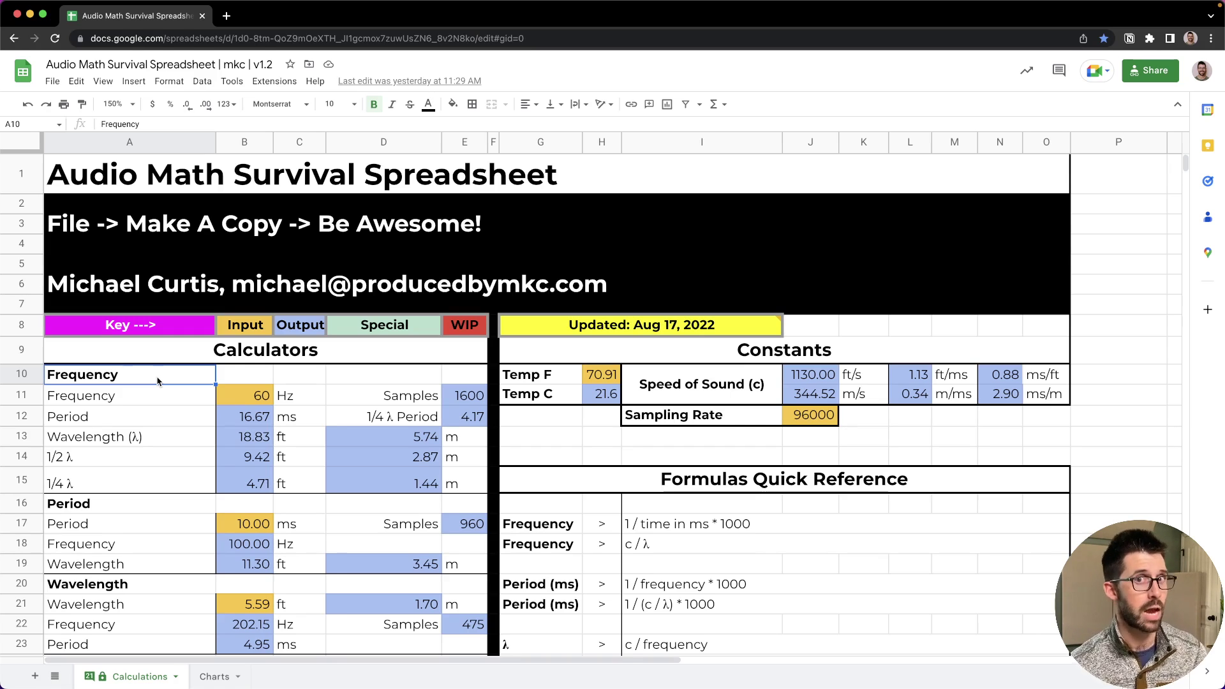
{"action": "scroll", "coordinate": [196, 396], "scroll_direction": "down", "scroll_amount": 1}
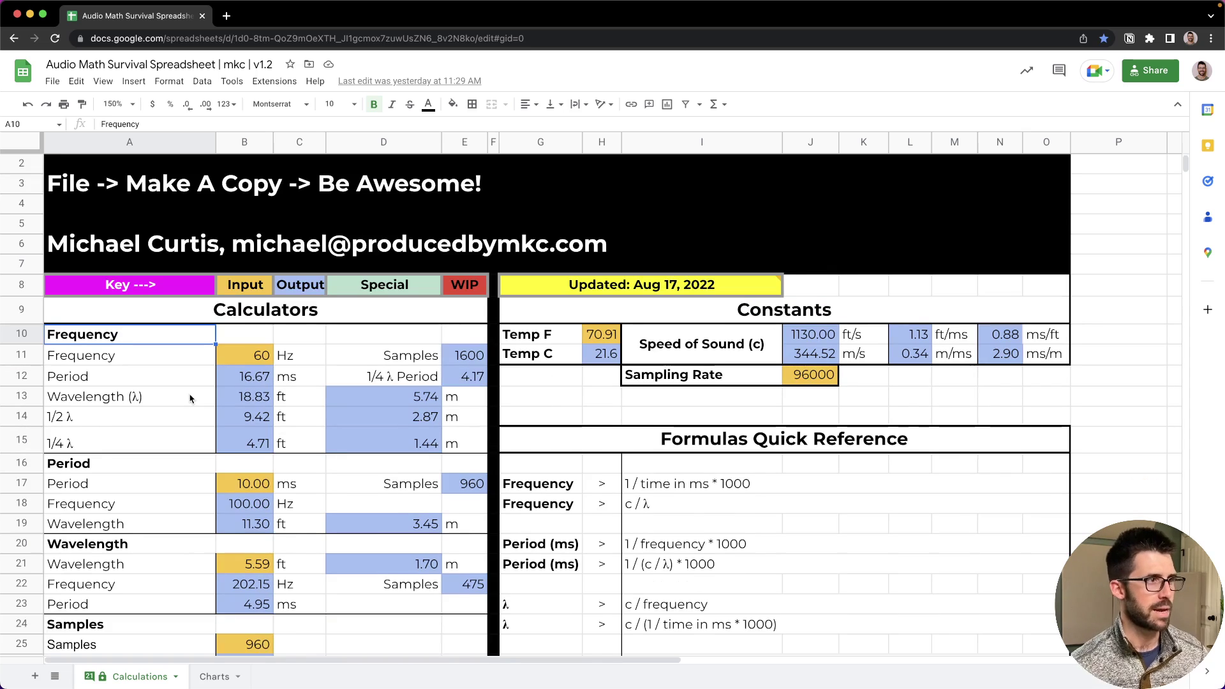
{"action": "scroll", "coordinate": [190, 399], "scroll_direction": "down", "scroll_amount": 10}
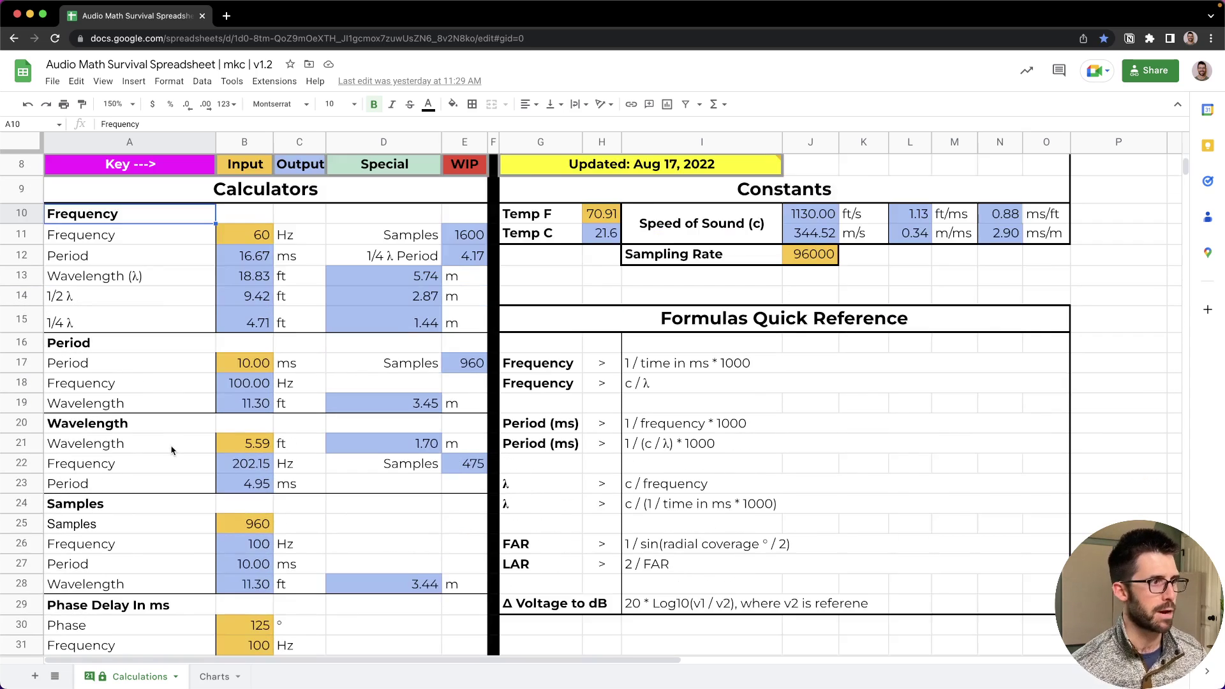
{"action": "left_click", "coordinate": [158, 475]}
{"action": "scroll", "coordinate": [160, 475], "scroll_direction": "down", "scroll_amount": 5}
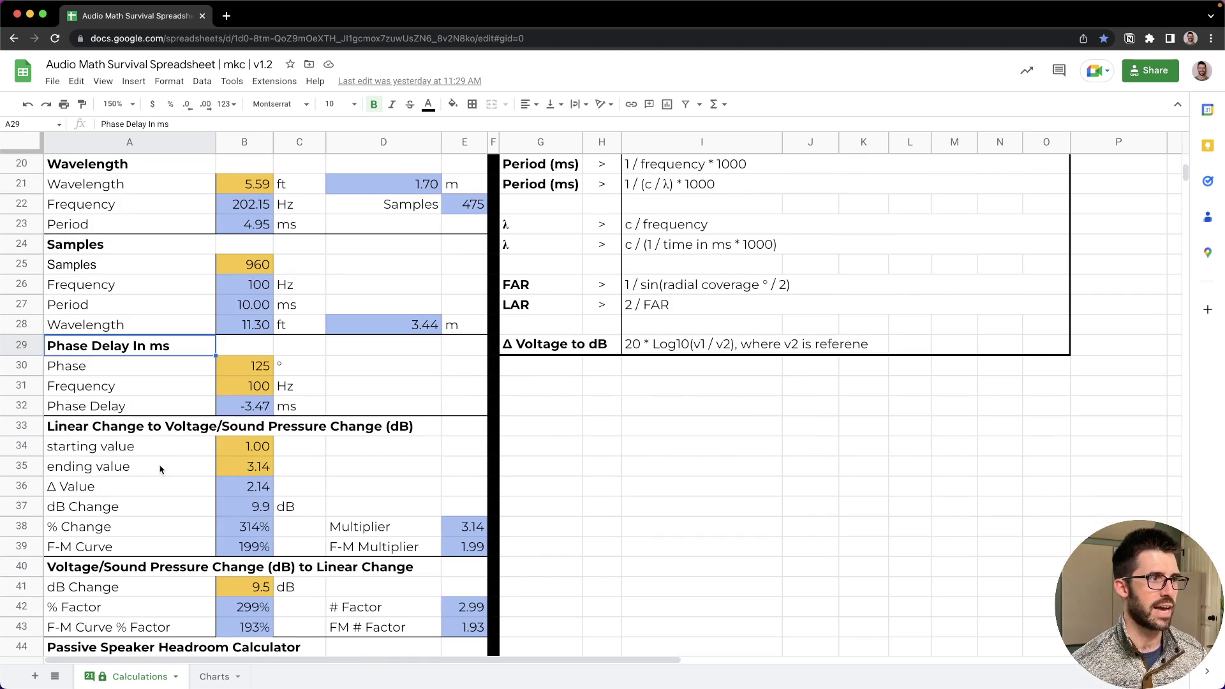
{"action": "left_click", "coordinate": [161, 436]}
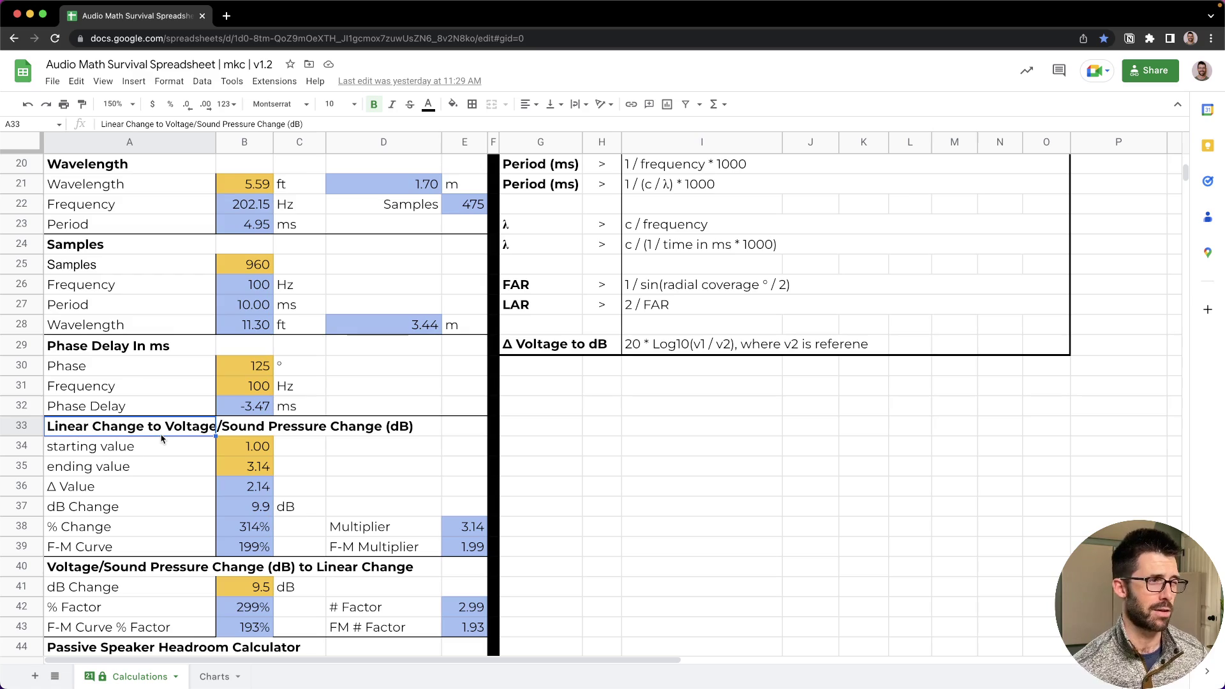
{"action": "scroll", "coordinate": [169, 502], "scroll_direction": "down", "scroll_amount": 12}
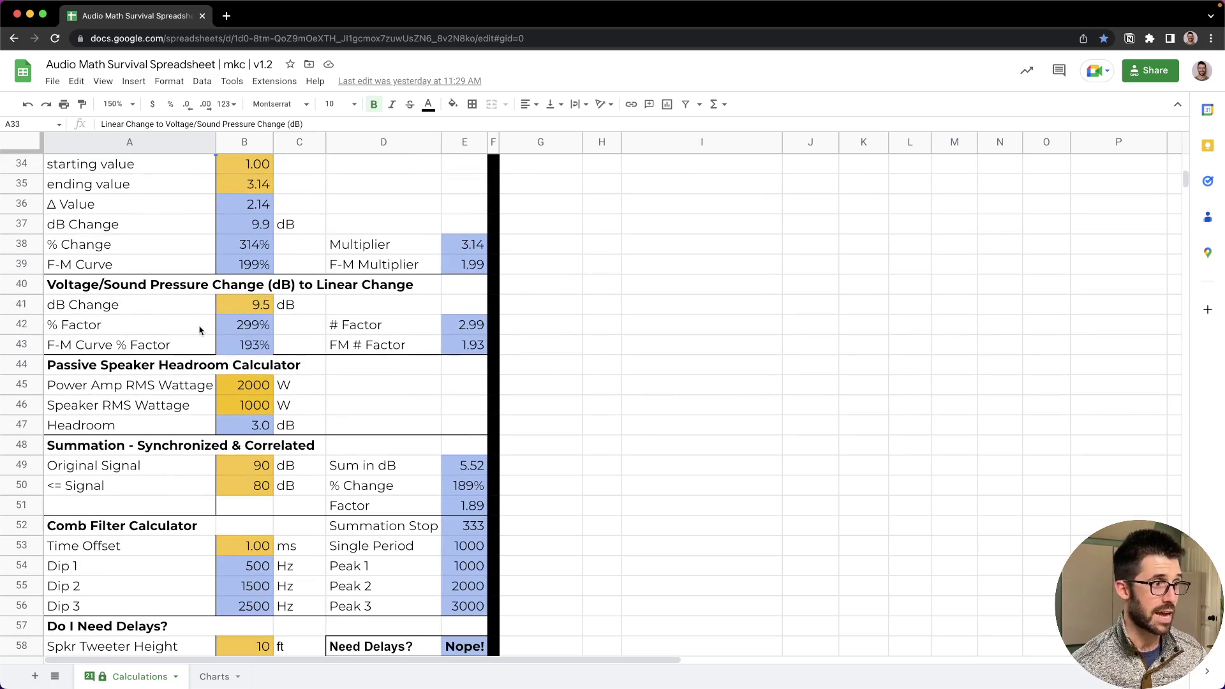
{"action": "scroll", "coordinate": [199, 367], "scroll_direction": "up", "scroll_amount": 14}
{"action": "scroll", "coordinate": [185, 434], "scroll_direction": "down", "scroll_amount": 20}
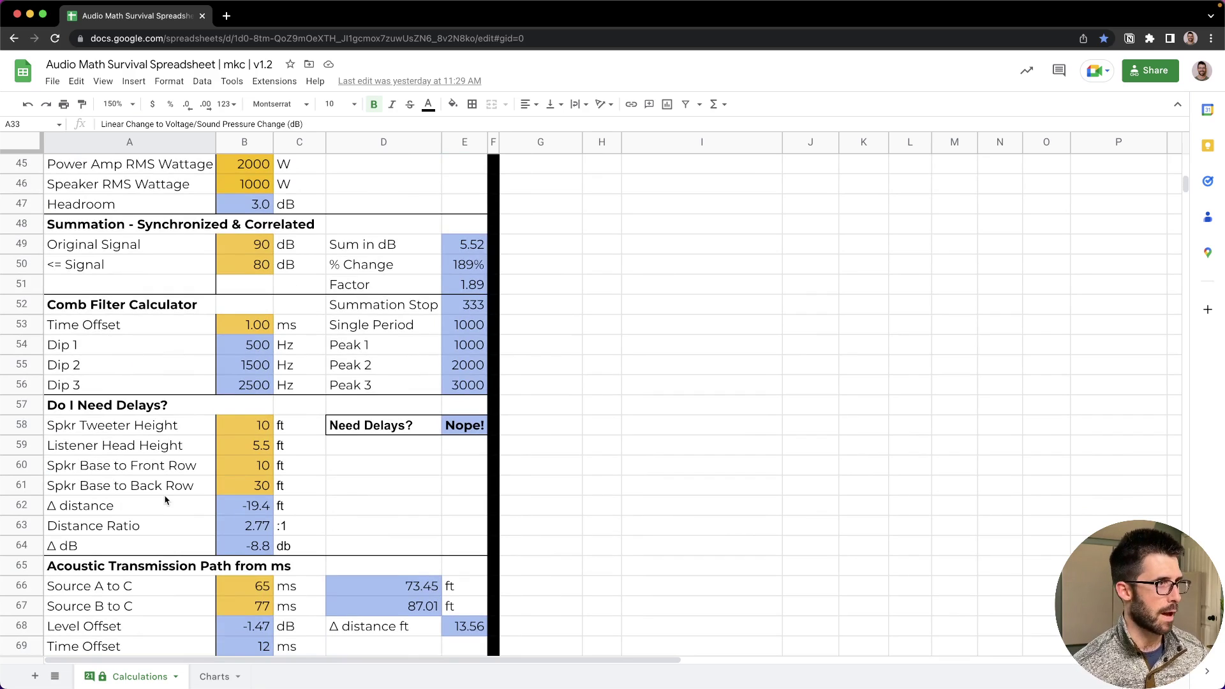
{"action": "left_click", "coordinate": [259, 331]}
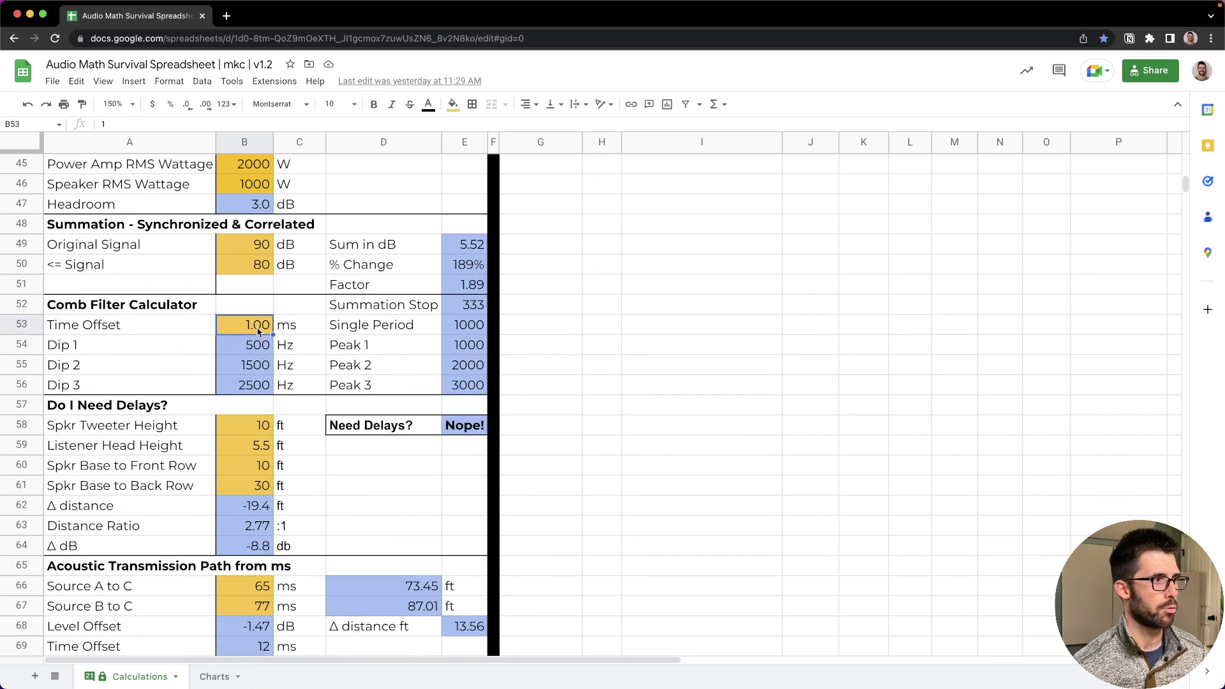
{"action": "left_click", "coordinate": [249, 428]}
{"action": "scroll", "coordinate": [291, 493], "scroll_direction": "down", "scroll_amount": 9}
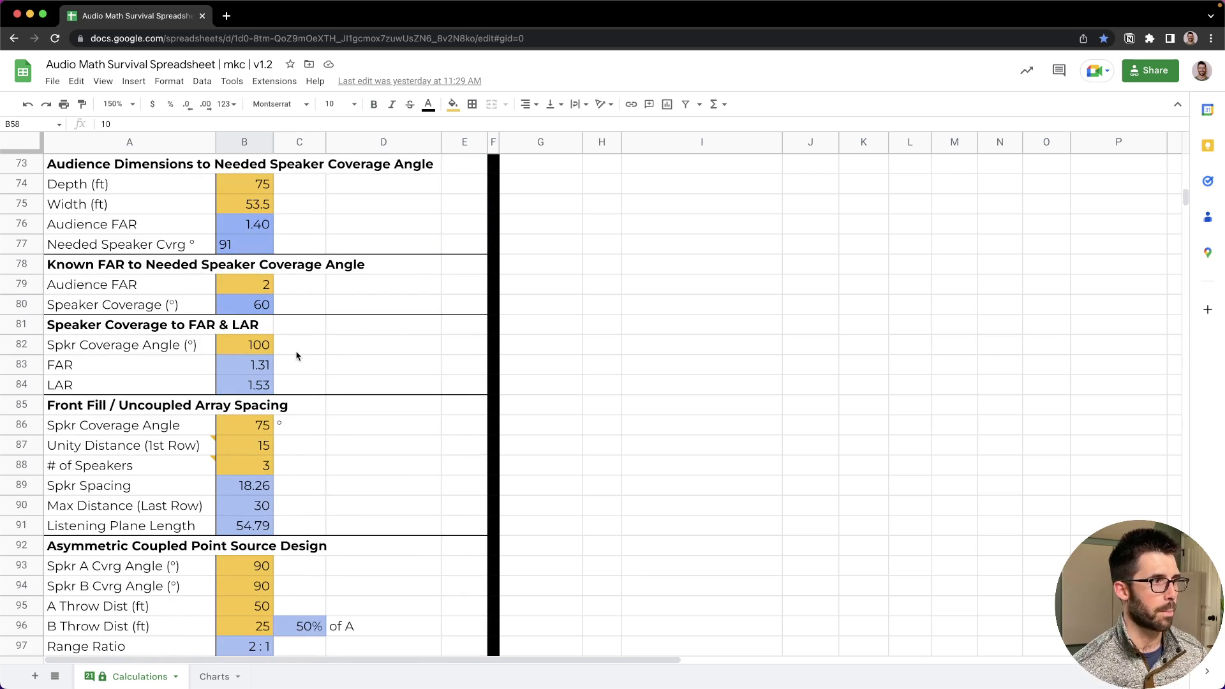
{"action": "left_click", "coordinate": [249, 431]}
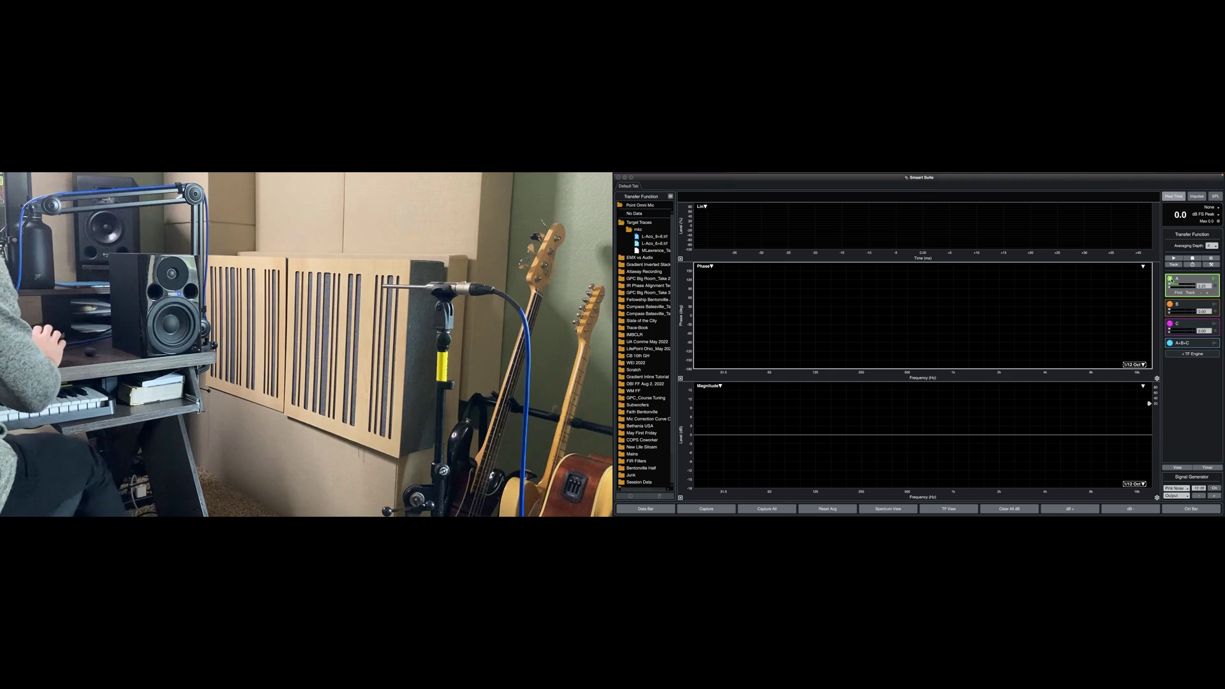
Run the measurement with pink noise and capture it as the trace 'Forward No WS'
{"action": "key", "text": "space"}
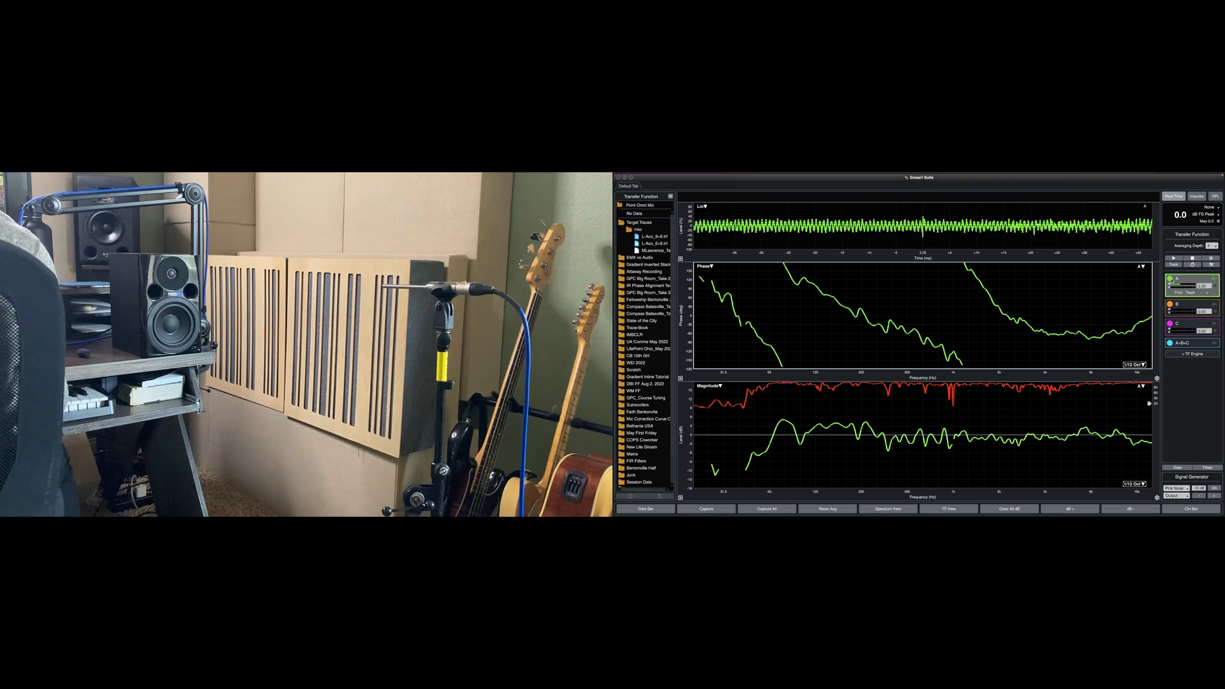
{"action": "key", "text": "alt+n"}
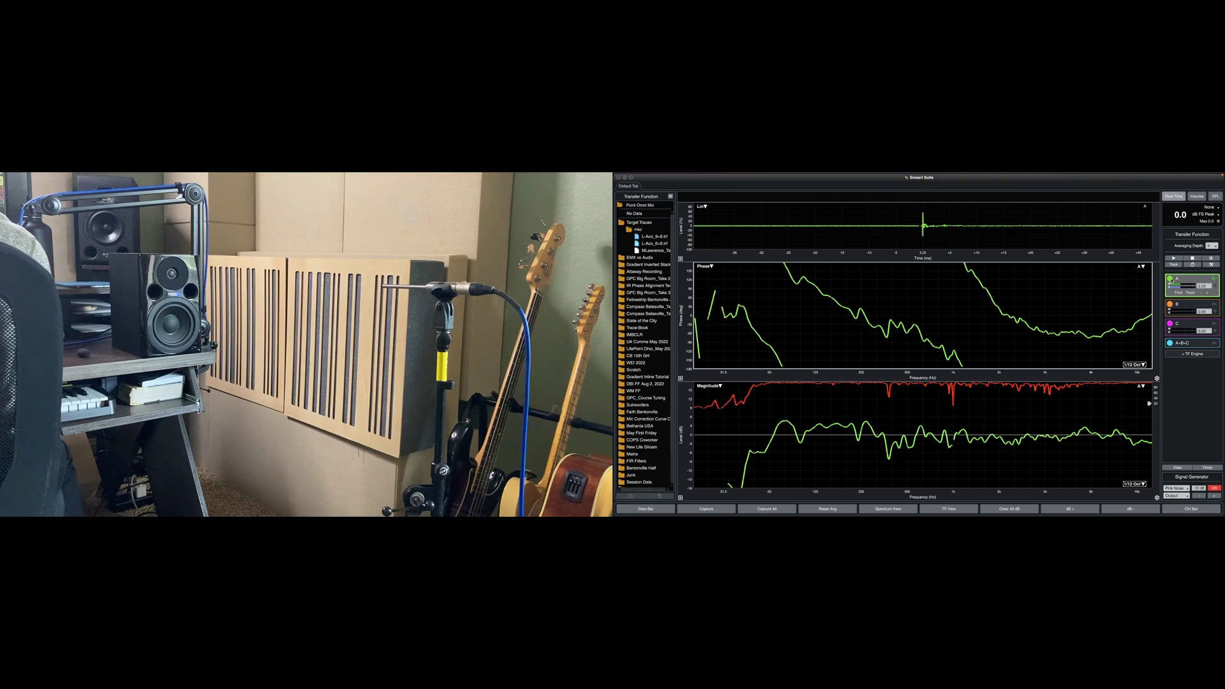
{"action": "key", "text": "space"}
{"action": "type", "text": "Forward "}
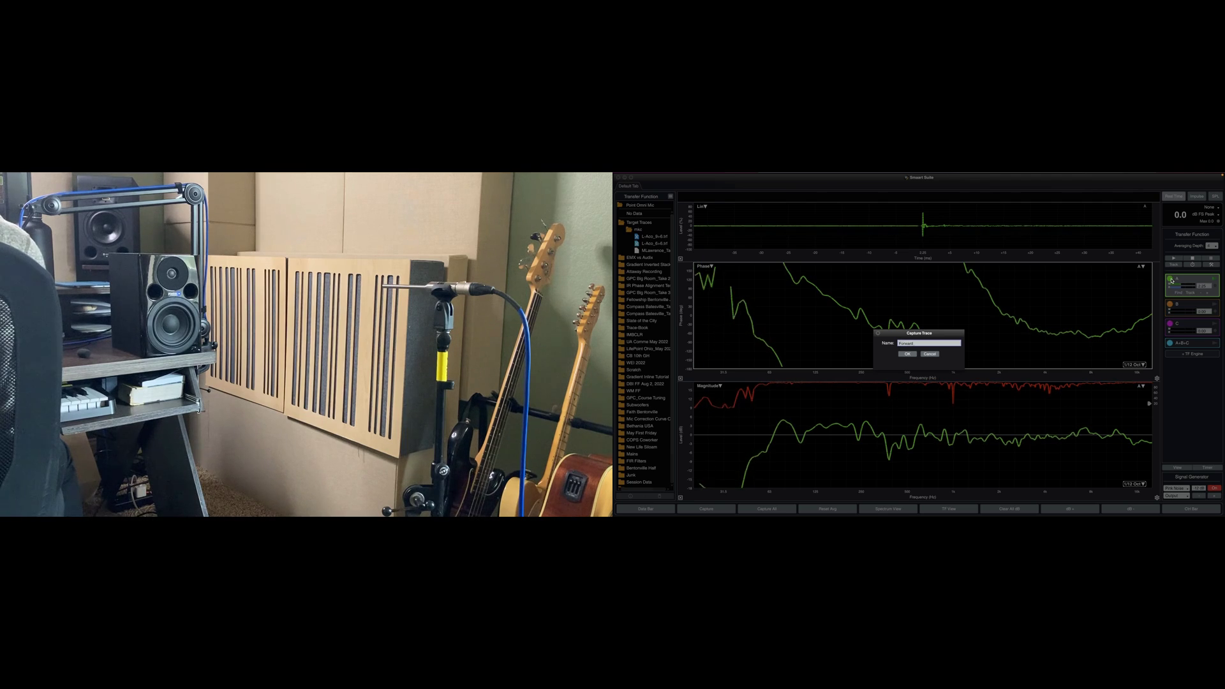
{"action": "type", "text": "No WS"}
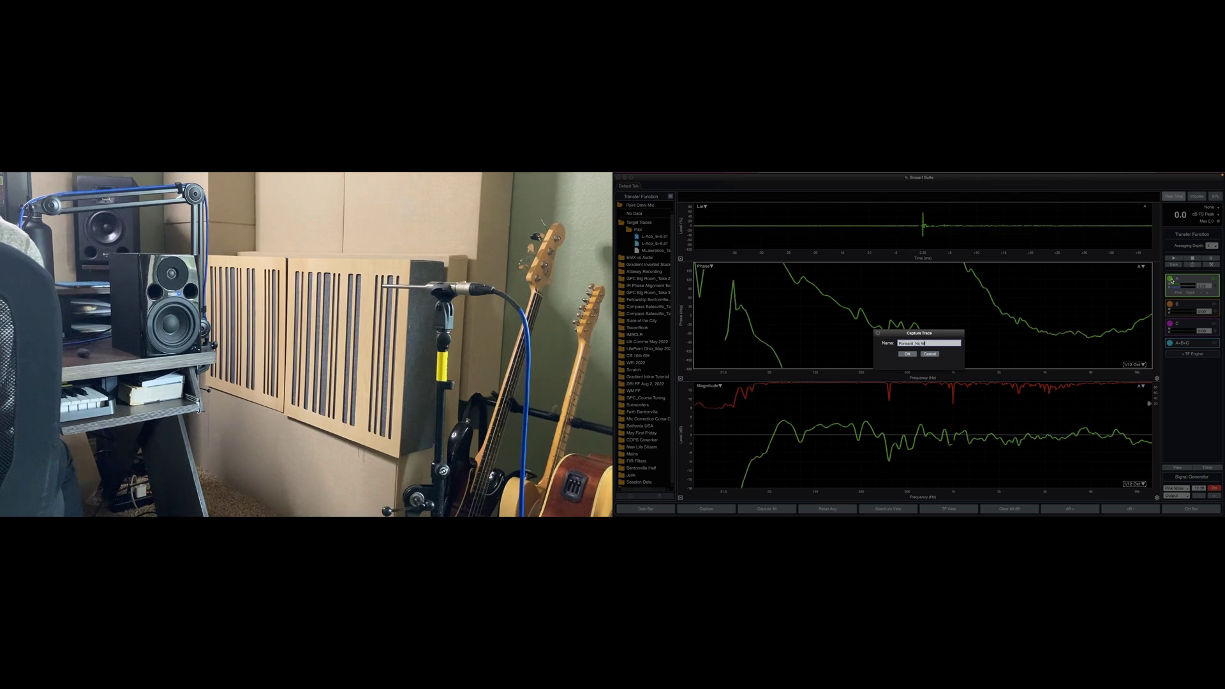
{"action": "key", "text": "Return"}
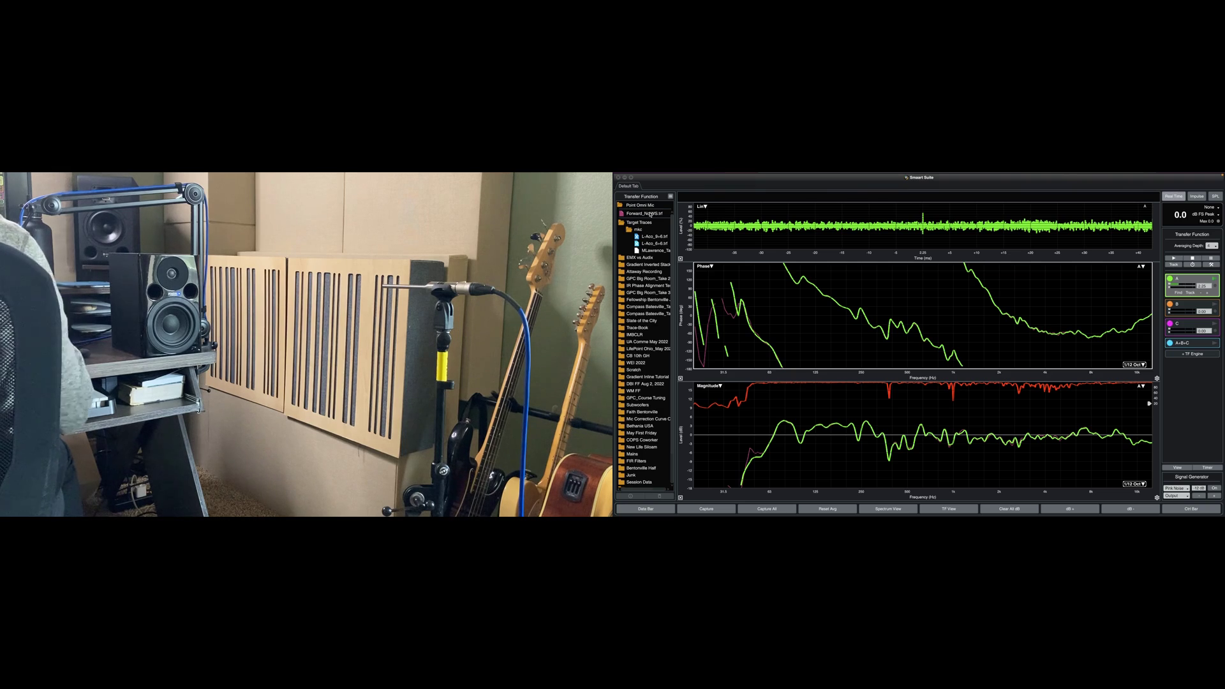
Turn pink noise back on and capture the windscreen measurement as the trace 'Forward_YES WS'
{"action": "key", "text": "alt+n"}
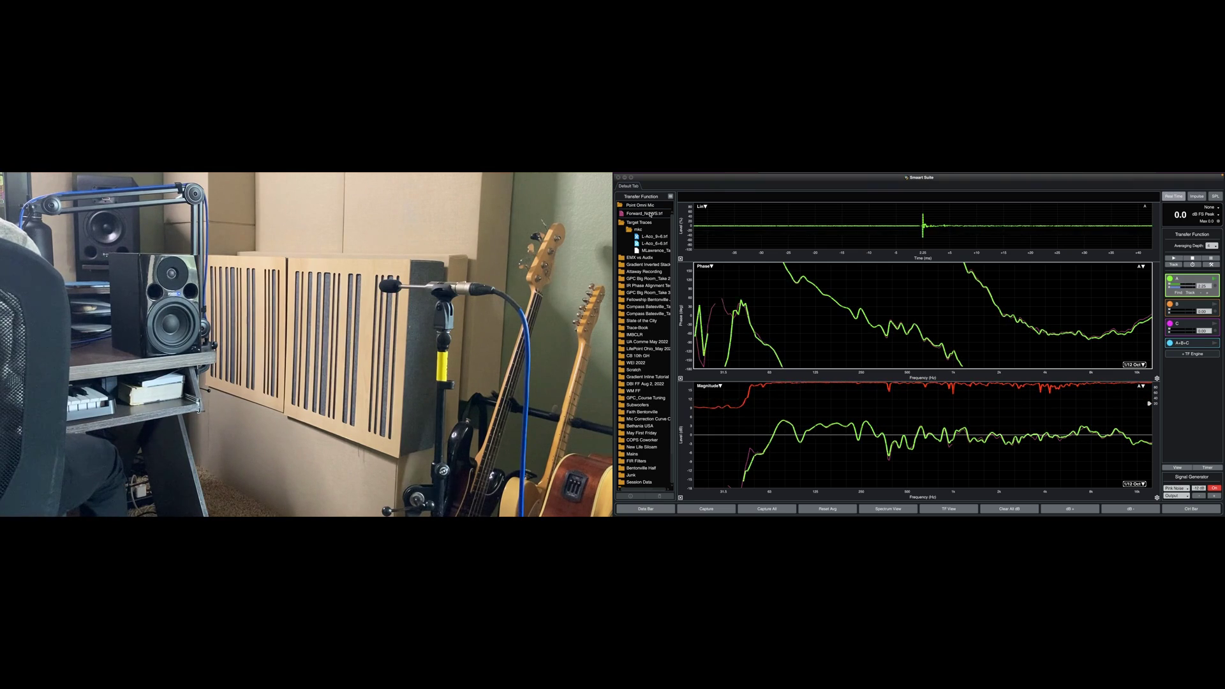
{"action": "key", "text": "space"}
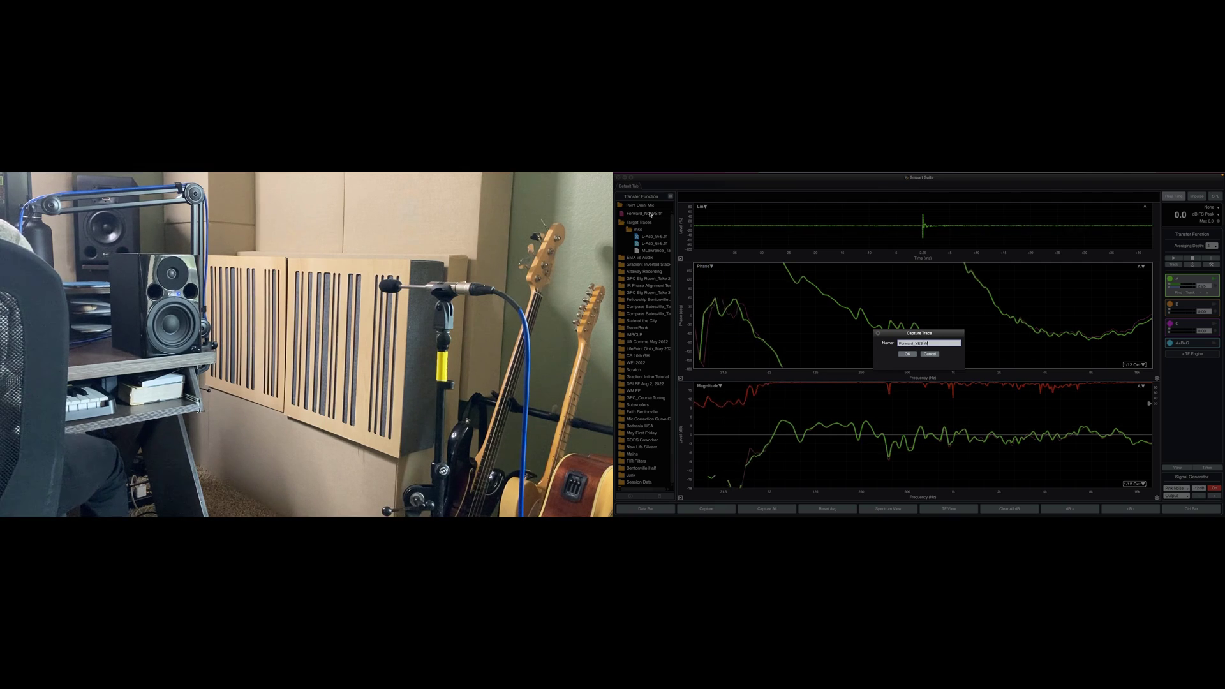
{"action": "key", "text": "Return"}
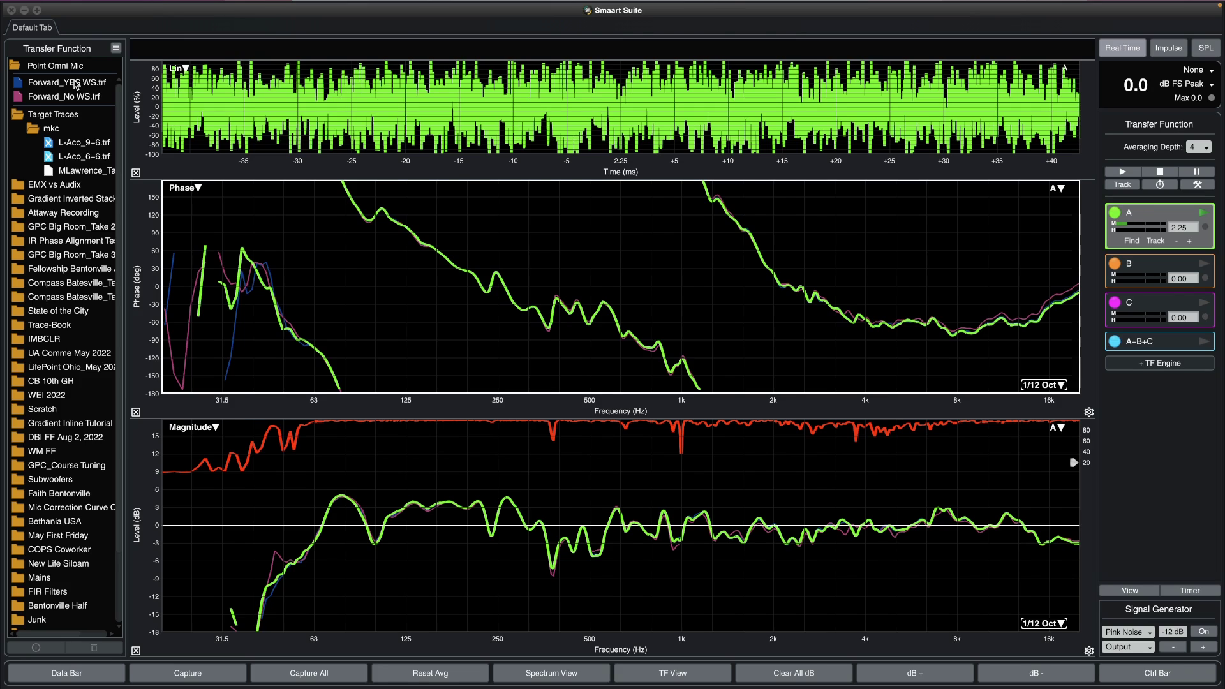
Stop live measurement A so the stored traces are left on the plots
{"action": "left_click", "coordinate": [1115, 211]}
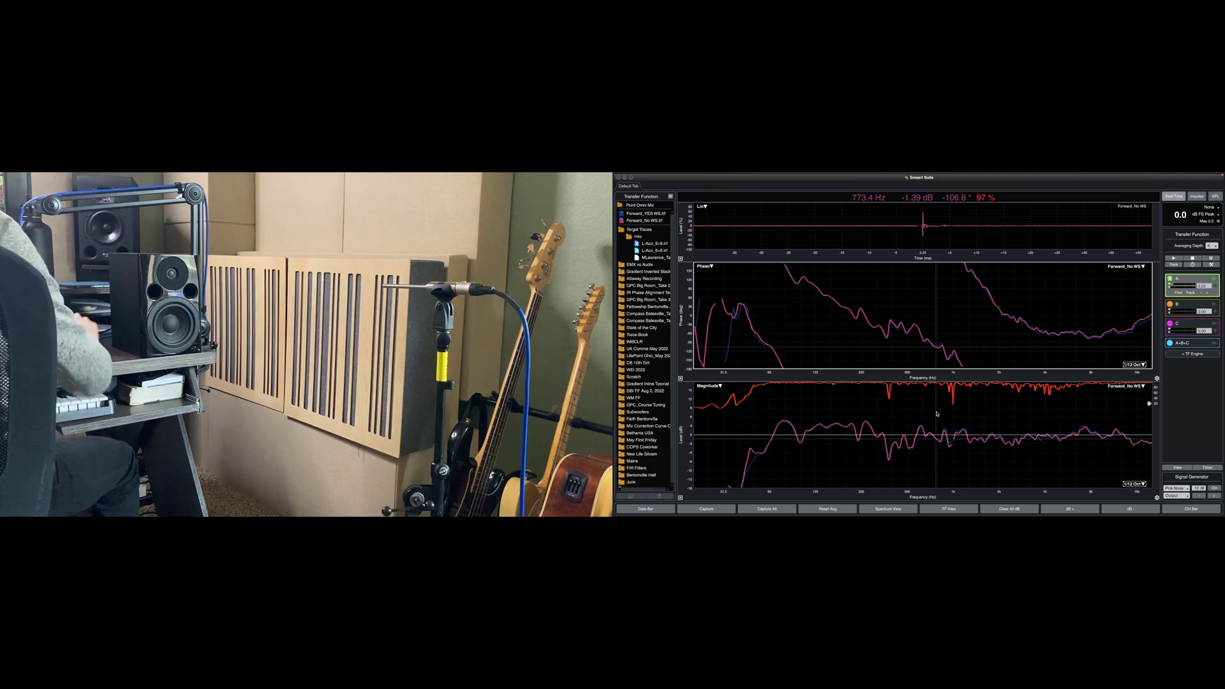
Turn the test signal on and restart live measurement A for the rotated mic
{"action": "key", "text": "n"}
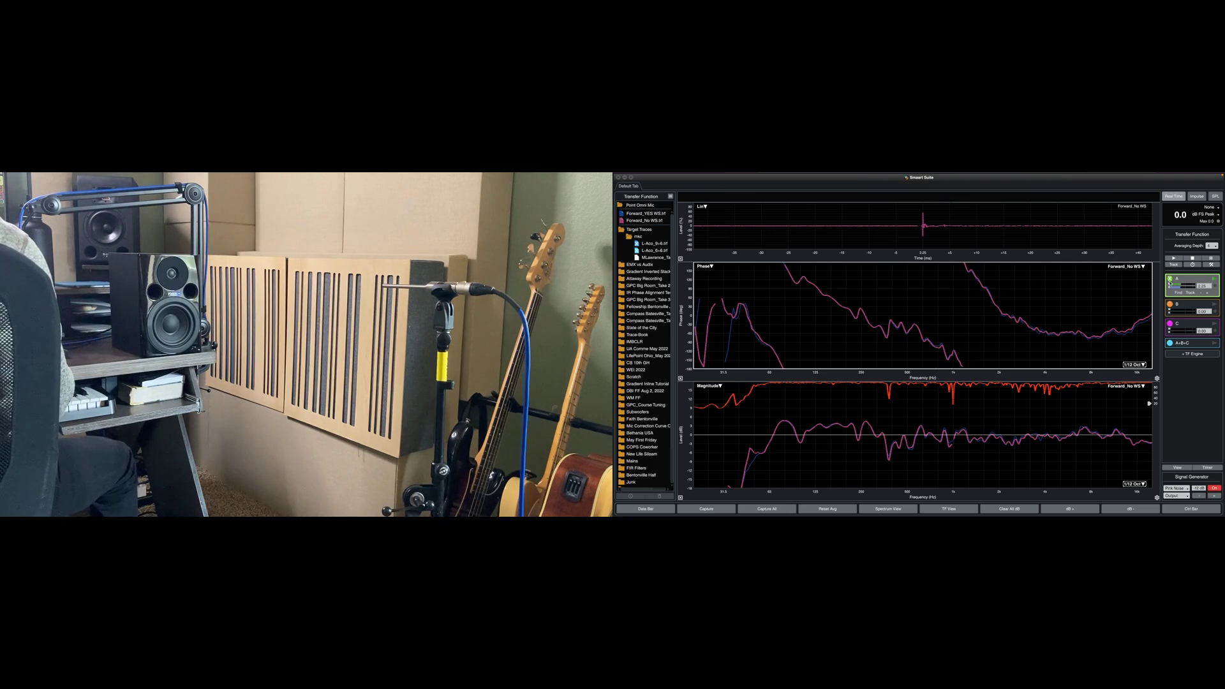
{"action": "left_click", "coordinate": [1170, 280]}
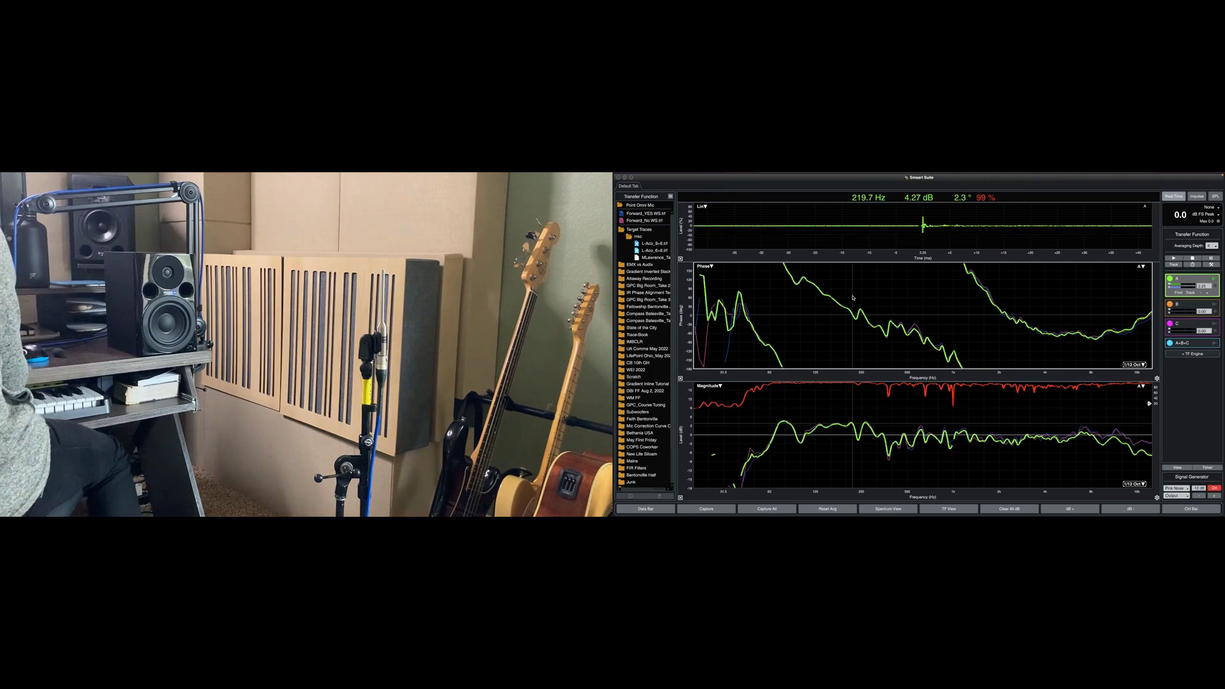
Capture the live measurement as the trace '90° No WS', correcting a mistyped name
{"action": "key", "text": "space"}
{"action": "type", "text": "Cen"}
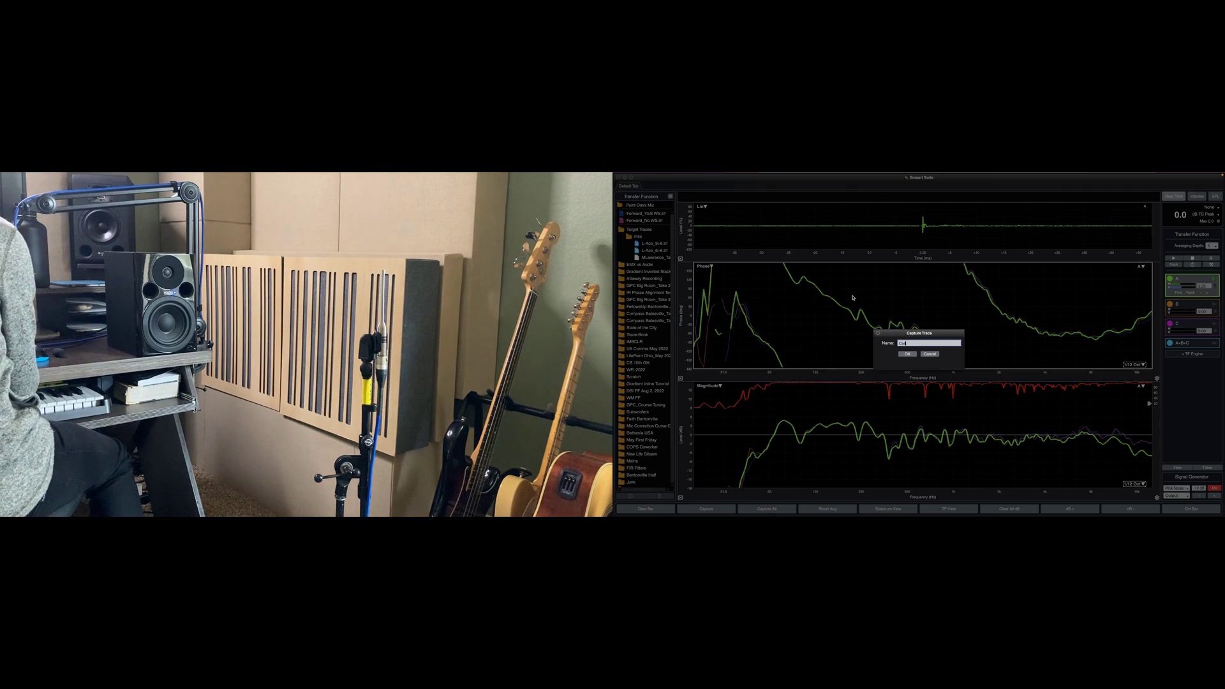
{"action": "key", "text": "BackSpace"}
{"action": "key", "text": "BackSpace"}
{"action": "key", "text": "BackSpace"}
{"action": "key", "text": "BackSpace"}
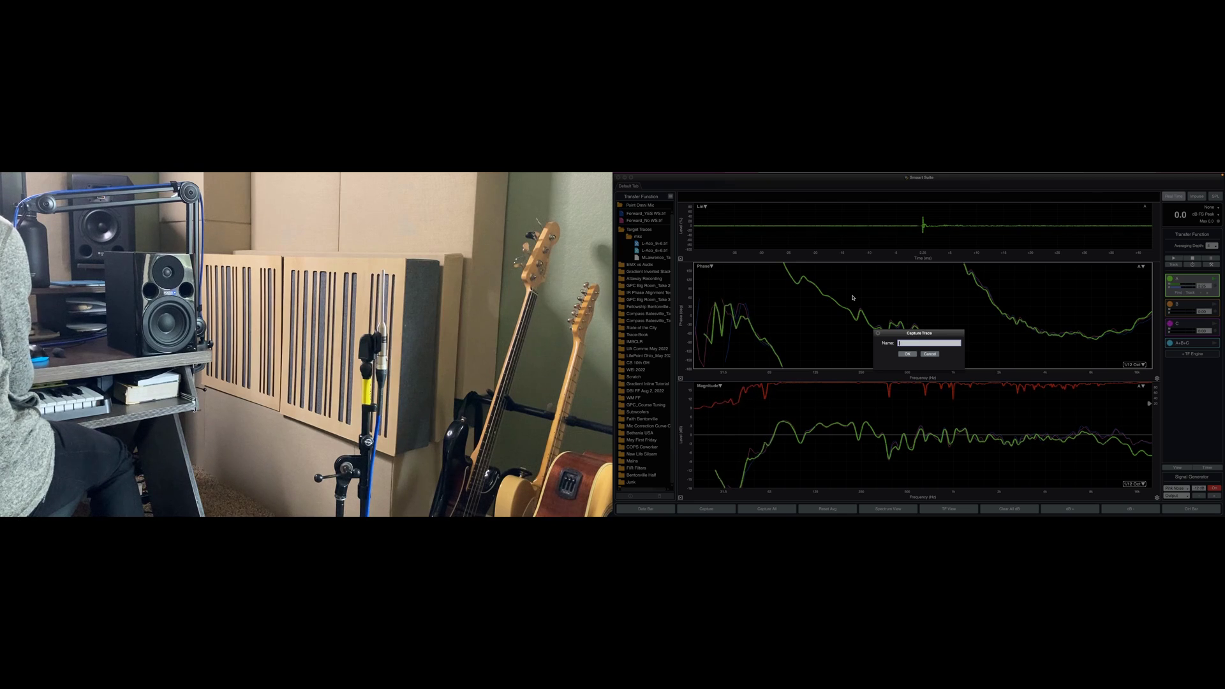
{"action": "type", "text": "90"}
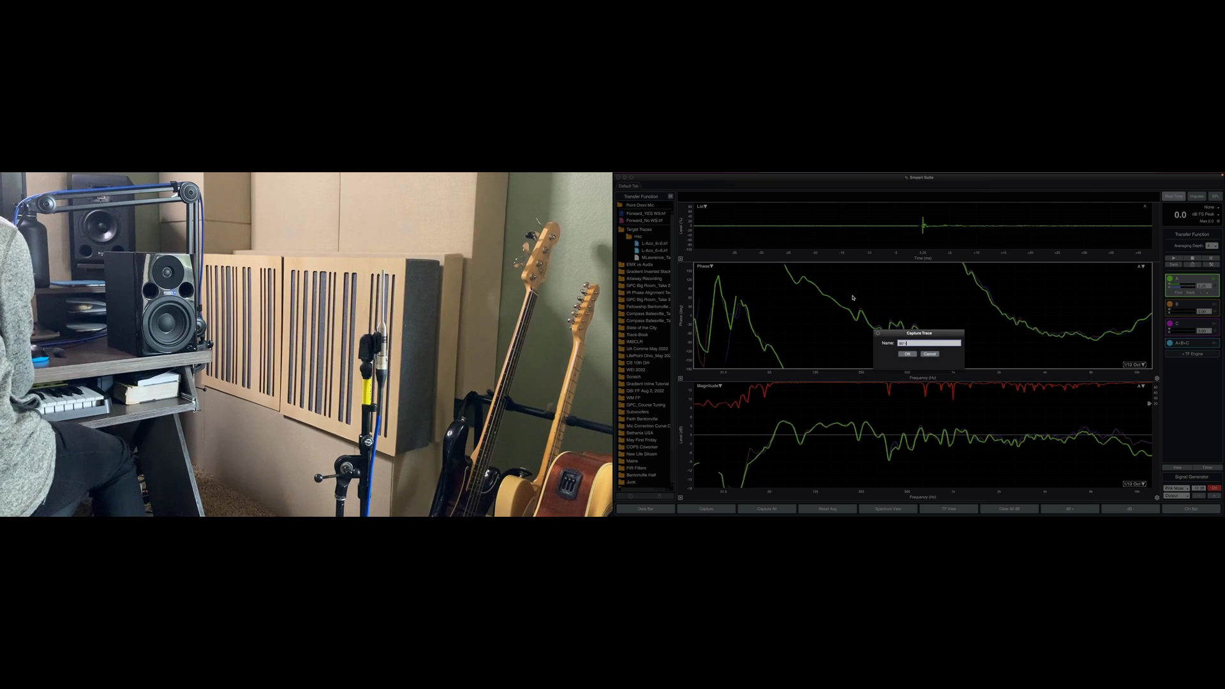
{"action": "type", "text": "° No"}
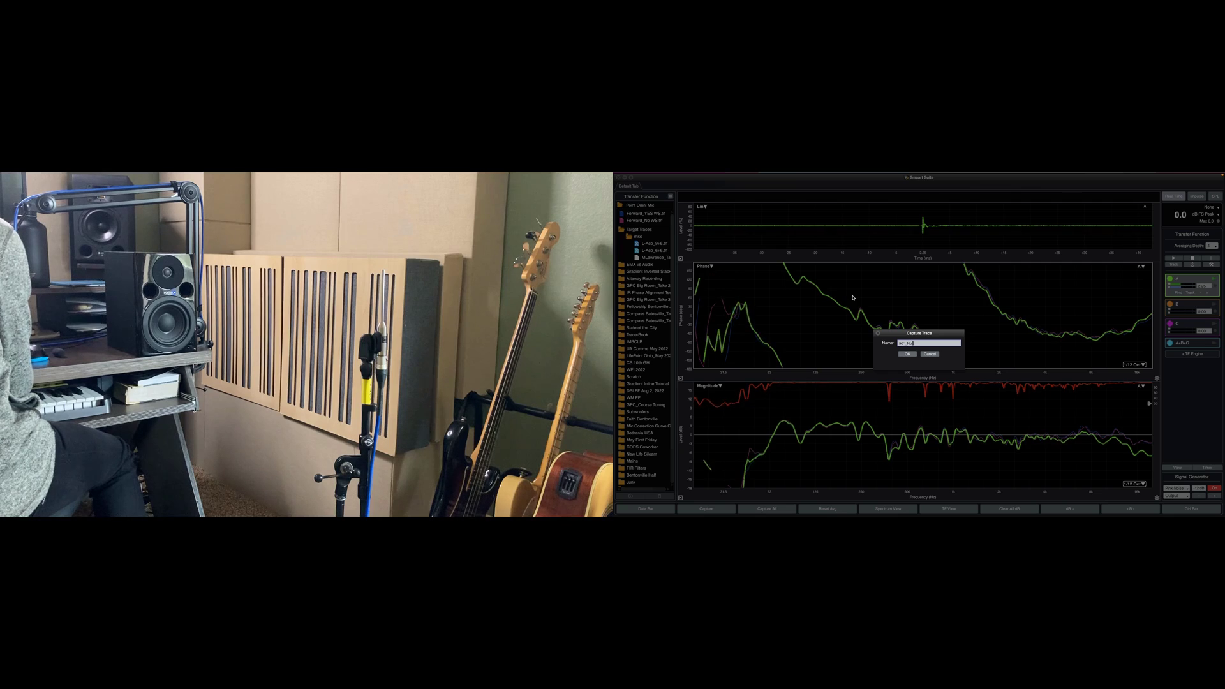
{"action": "type", "text": " WS"}
{"action": "key", "text": "Return"}
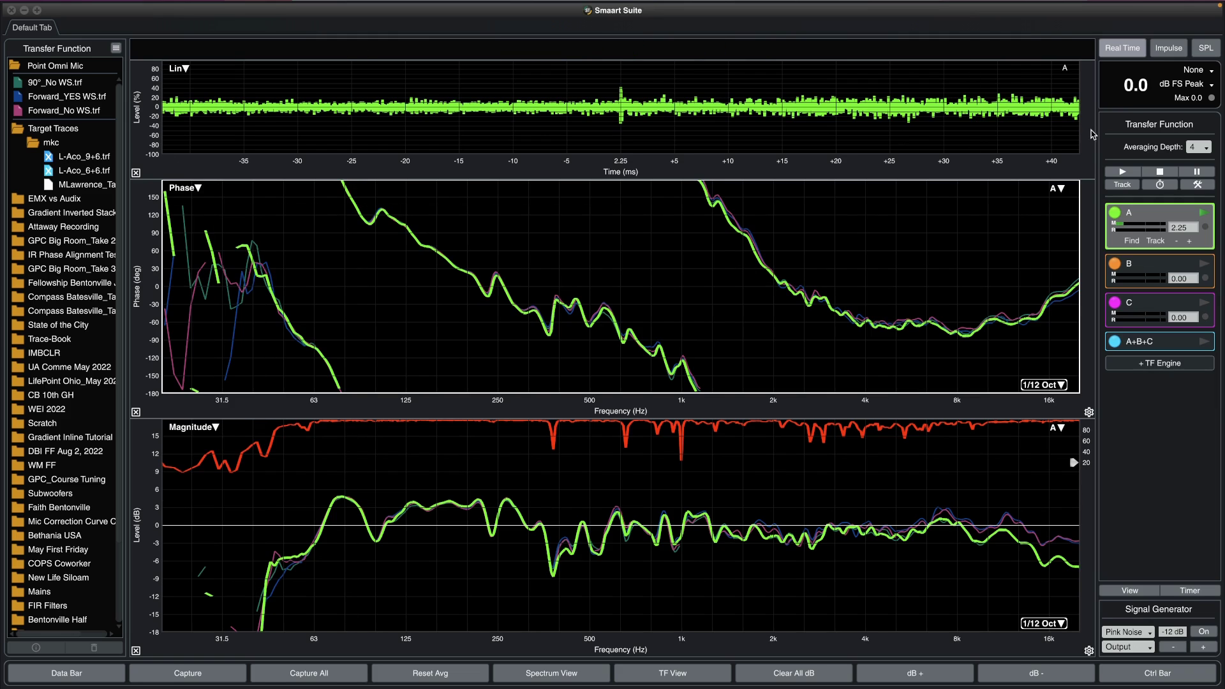
Stop measurement A and bring Forward_YES WS, then 90°_No WS, to the front
{"action": "left_click", "coordinate": [1115, 213]}
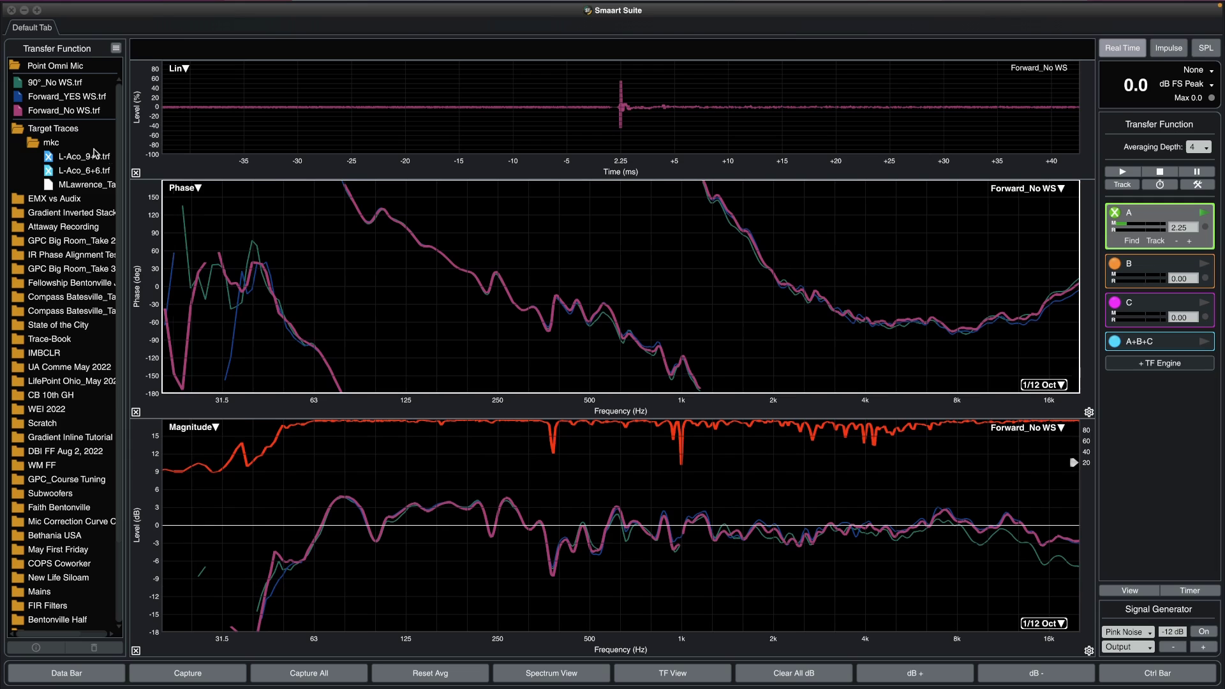
{"action": "left_click", "coordinate": [20, 98]}
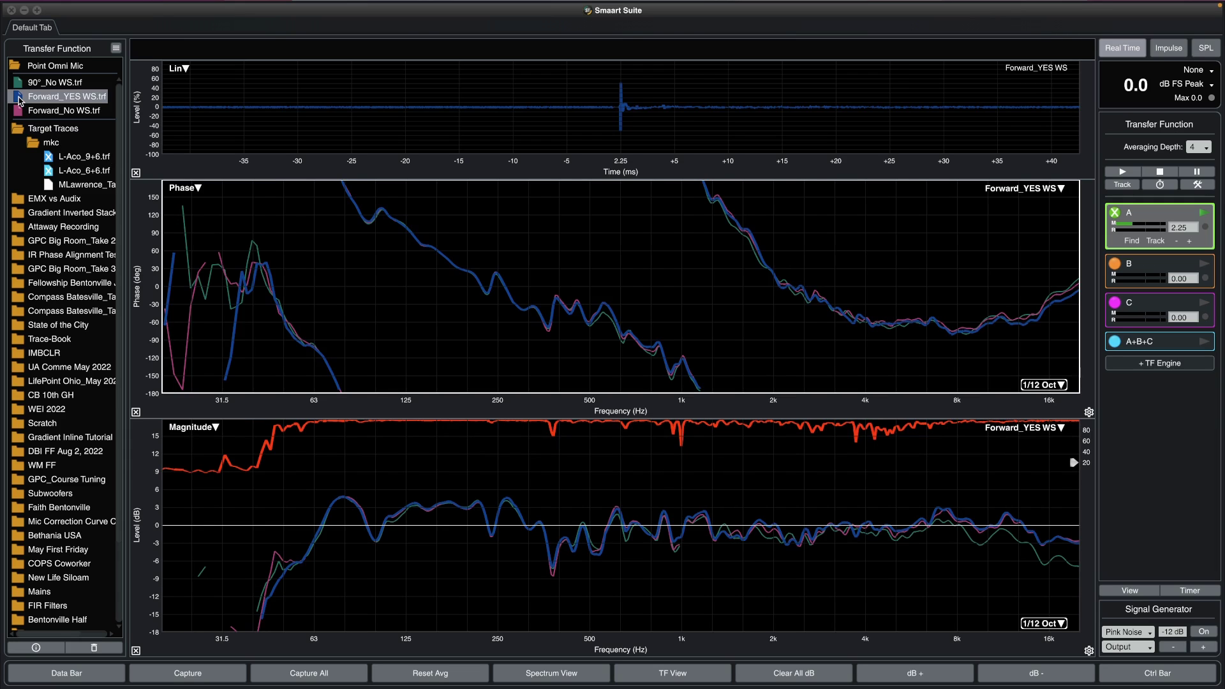
{"action": "left_click", "coordinate": [53, 85]}
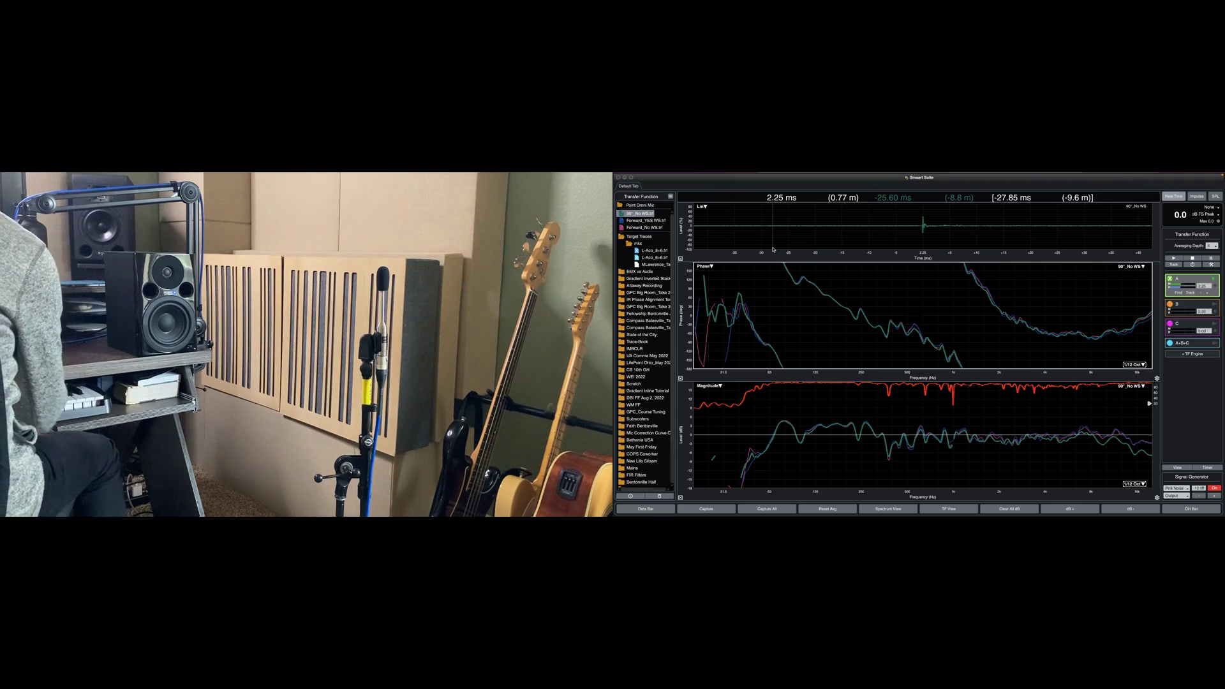
Reactivate live measurement A and capture it as the trace '90°_Yes'
{"action": "left_click", "coordinate": [1186, 279]}
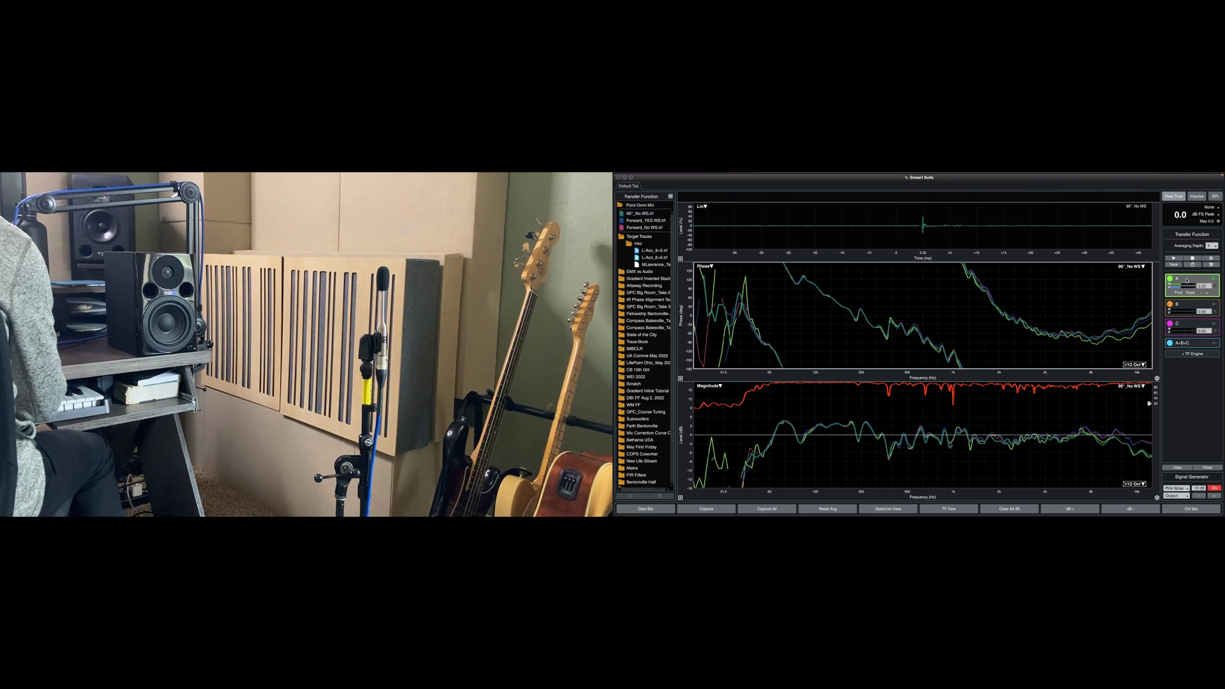
{"action": "key", "text": "space"}
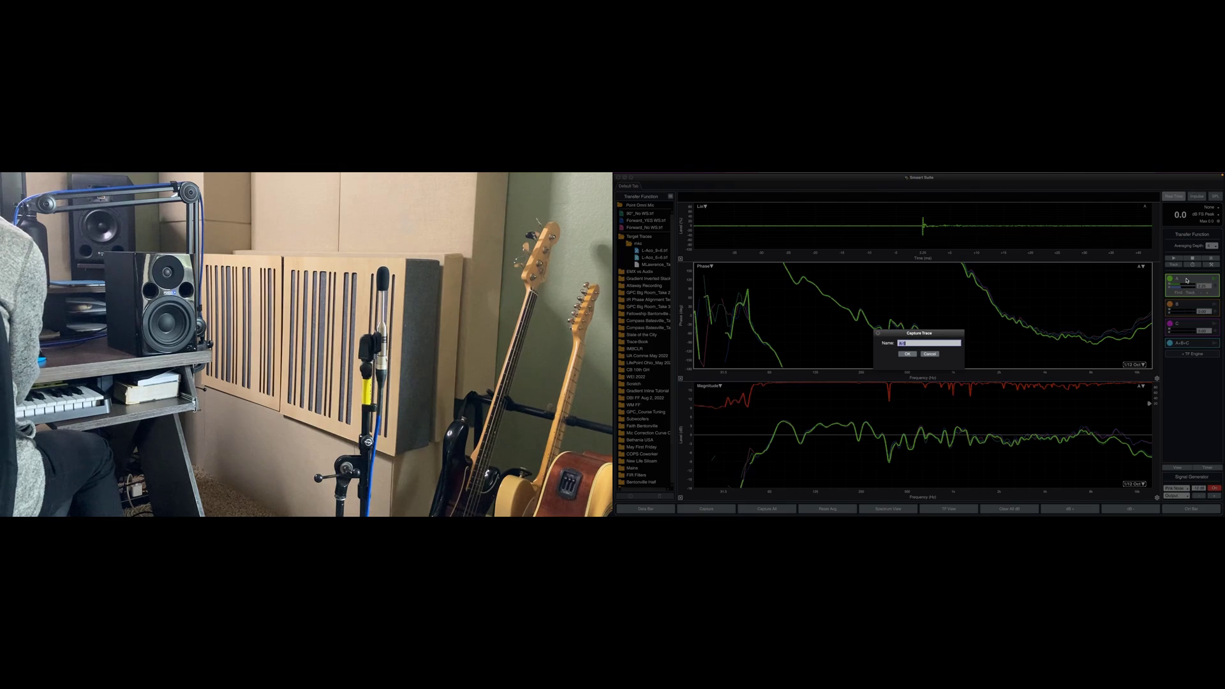
{"action": "type", "text": "90°"}
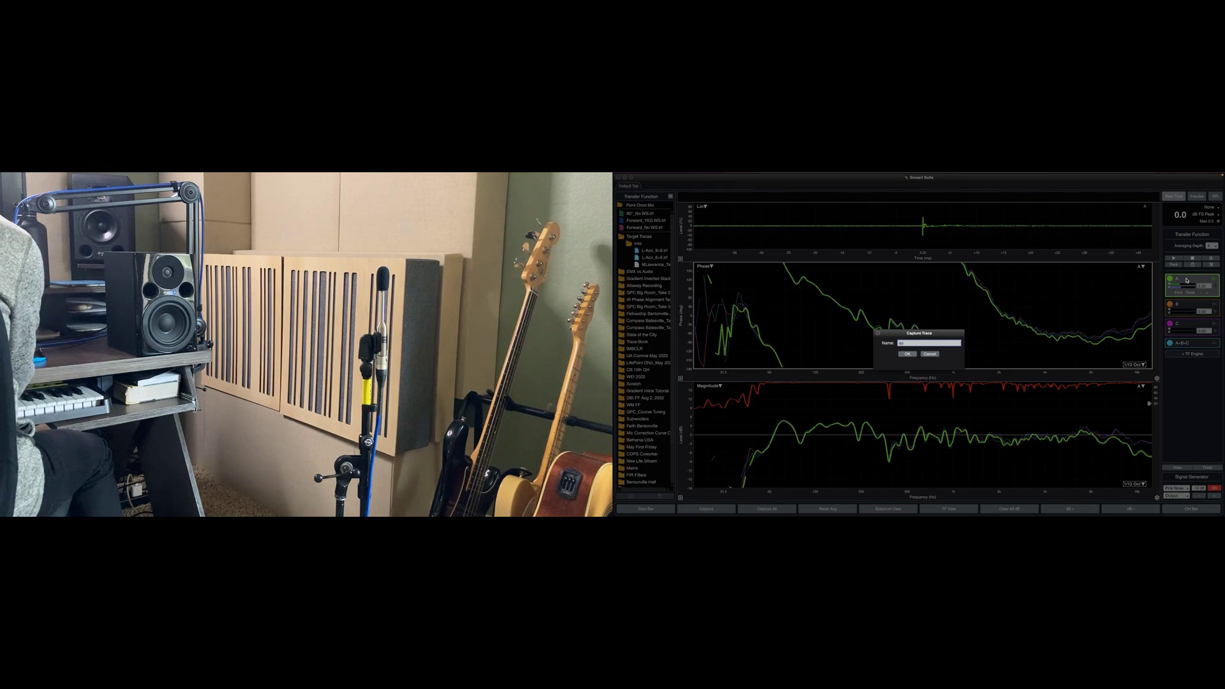
{"action": "type", "text": "_Yes WS"}
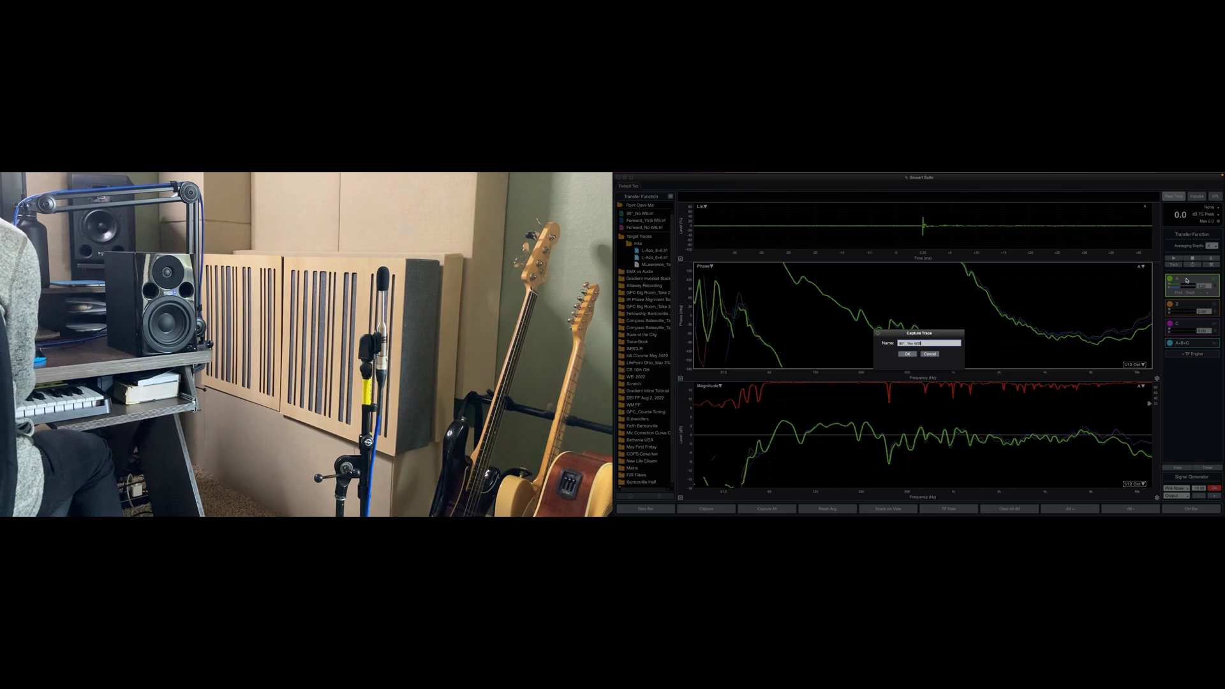
{"action": "key", "text": "Return"}
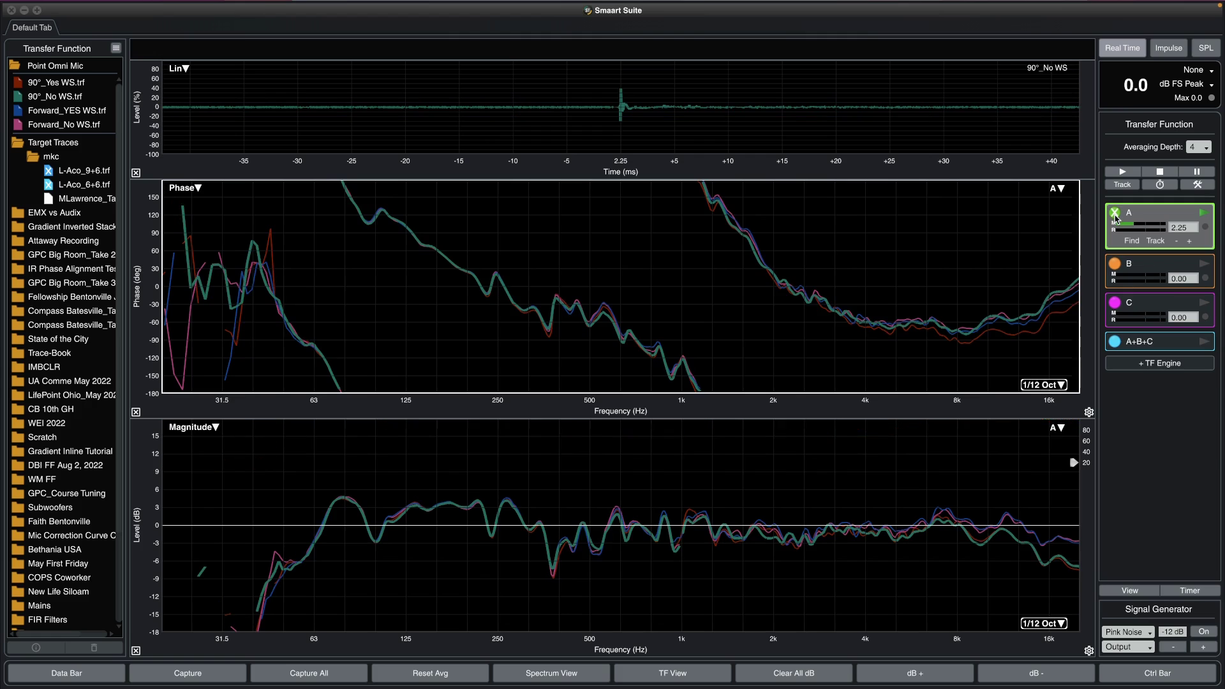
Stop the live measurement and toggle the Forward_YES WS trace on and off, leaving it hidden
{"action": "left_click", "coordinate": [1115, 215]}
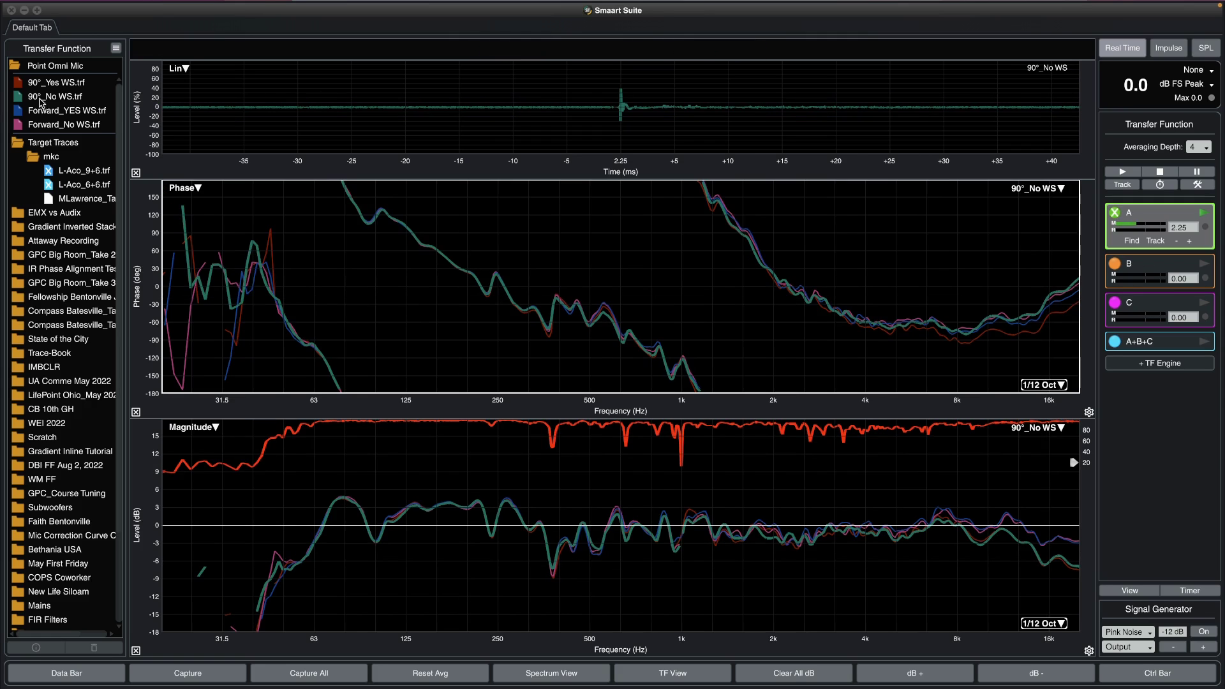
{"action": "left_click", "coordinate": [17, 115]}
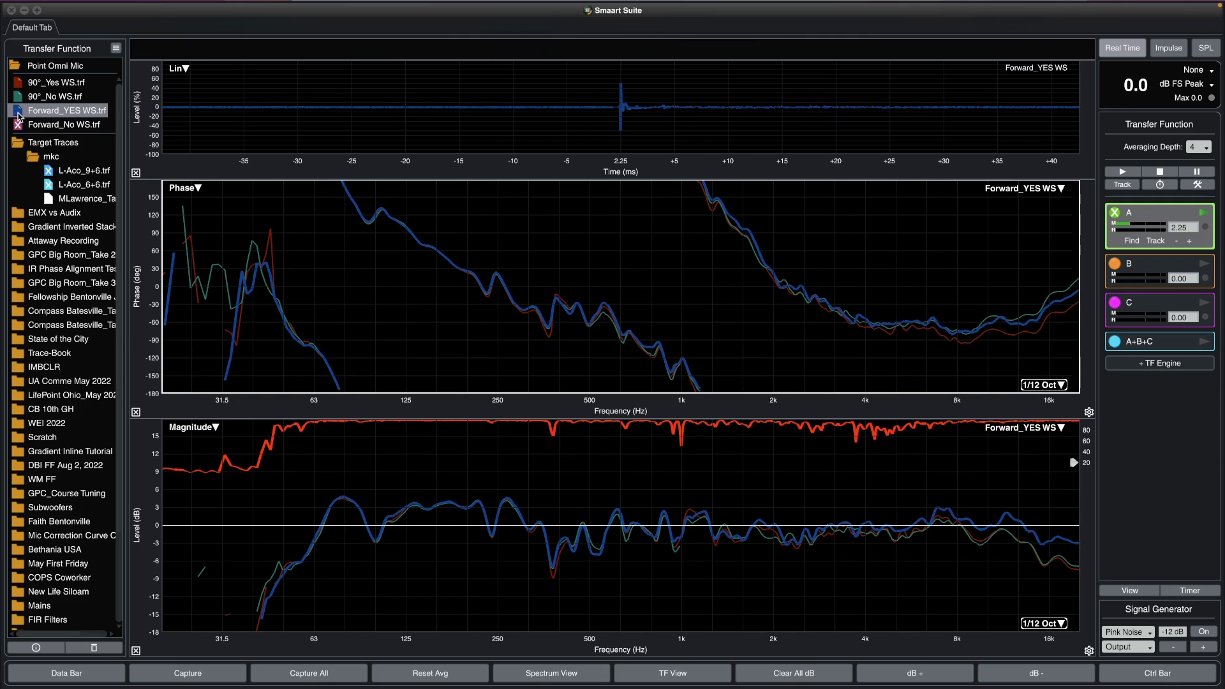
{"action": "left_click", "coordinate": [18, 115]}
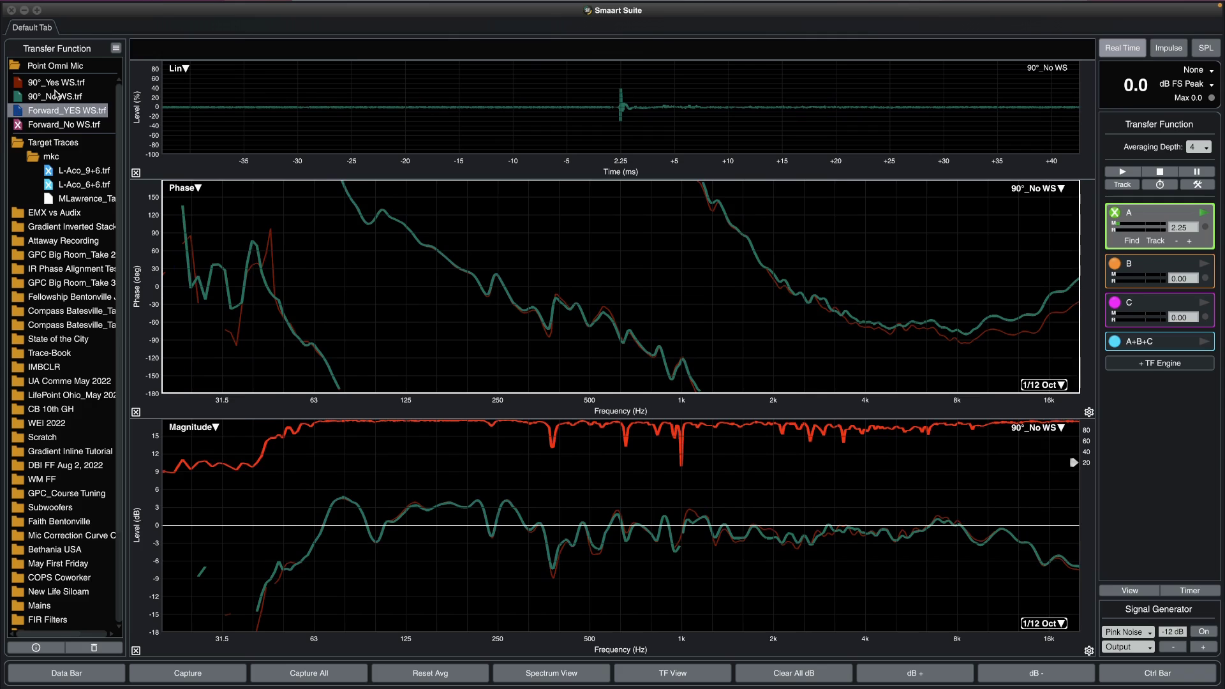
{"action": "left_click", "coordinate": [18, 115]}
{"action": "left_click", "coordinate": [18, 115]}
{"action": "left_click", "coordinate": [17, 115]}
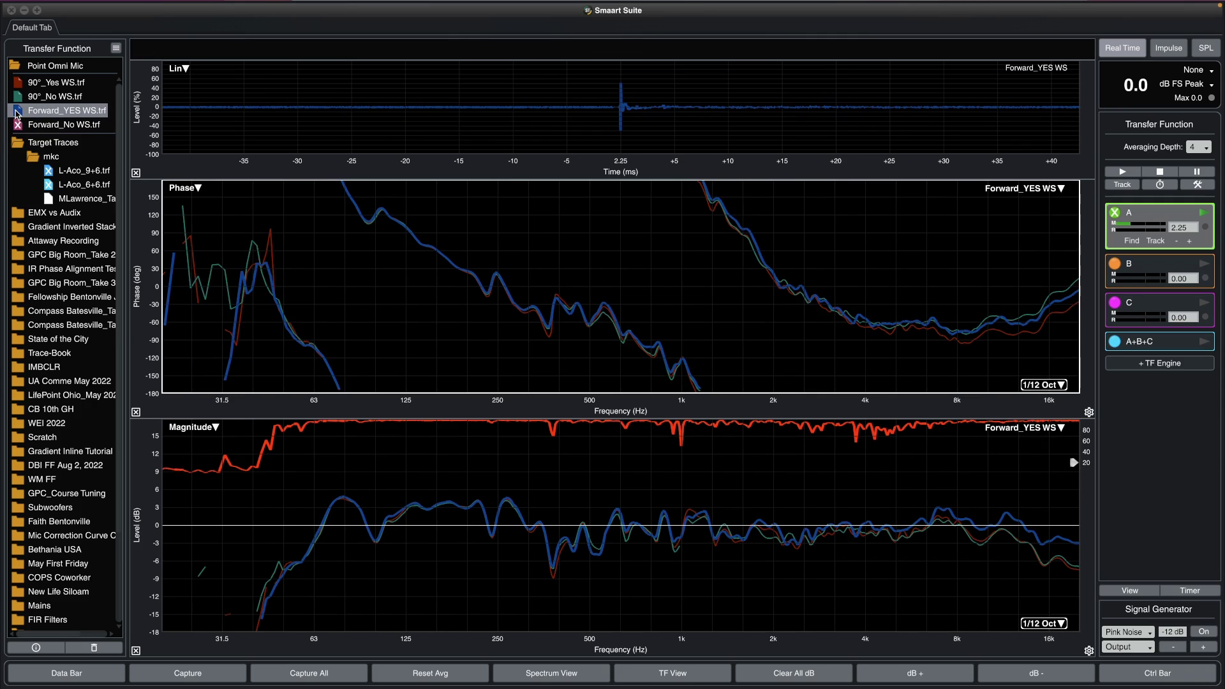
{"action": "left_click", "coordinate": [19, 114]}
Compare the 90°_No WS and 90°_Yes WS traces by switching between them
{"action": "left_click", "coordinate": [40, 97]}
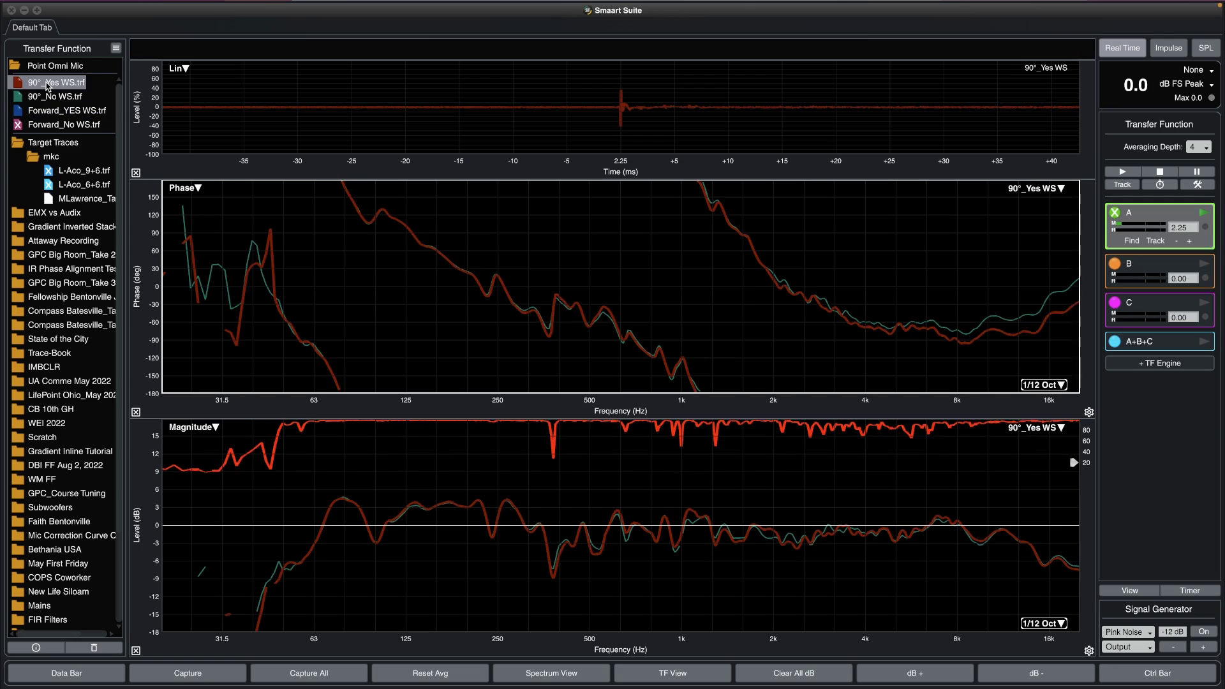
{"action": "left_click", "coordinate": [48, 85]}
{"action": "key", "text": "Down"}
{"action": "key", "text": "Up"}
{"action": "key", "text": "Down"}
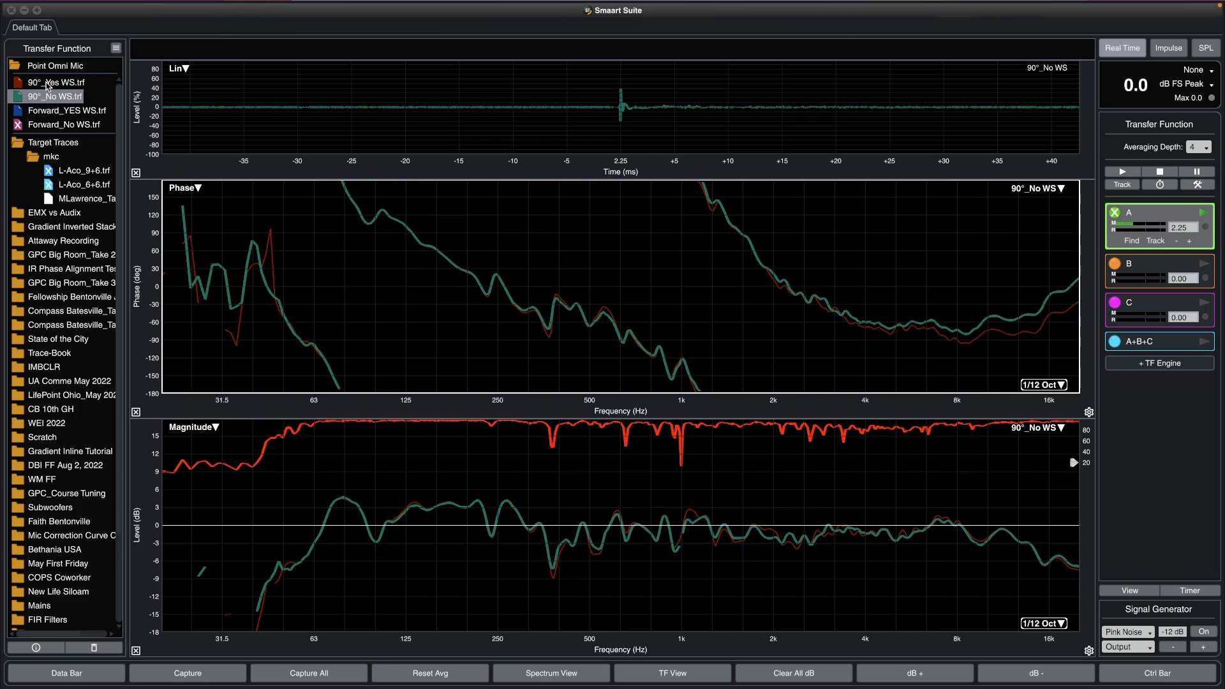
{"action": "key", "text": "Up"}
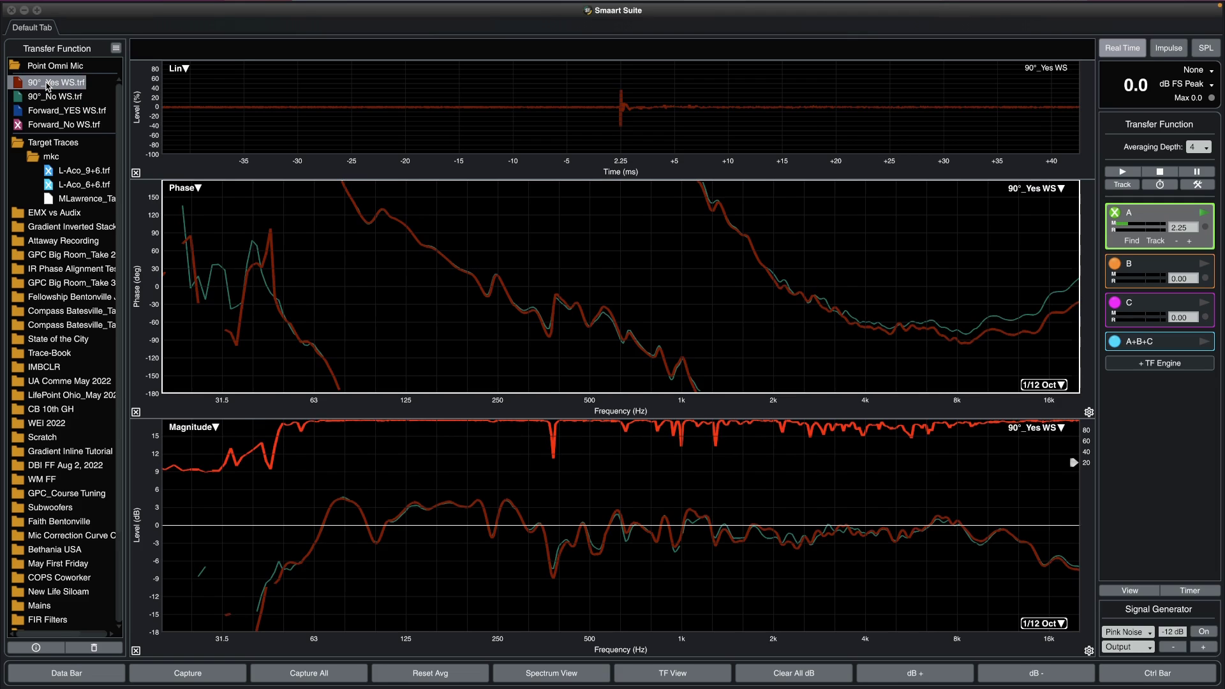
Bring Forward_No WS to the front and box the diverging 1–3 kHz phase curves in red
{"action": "left_click", "coordinate": [24, 112]}
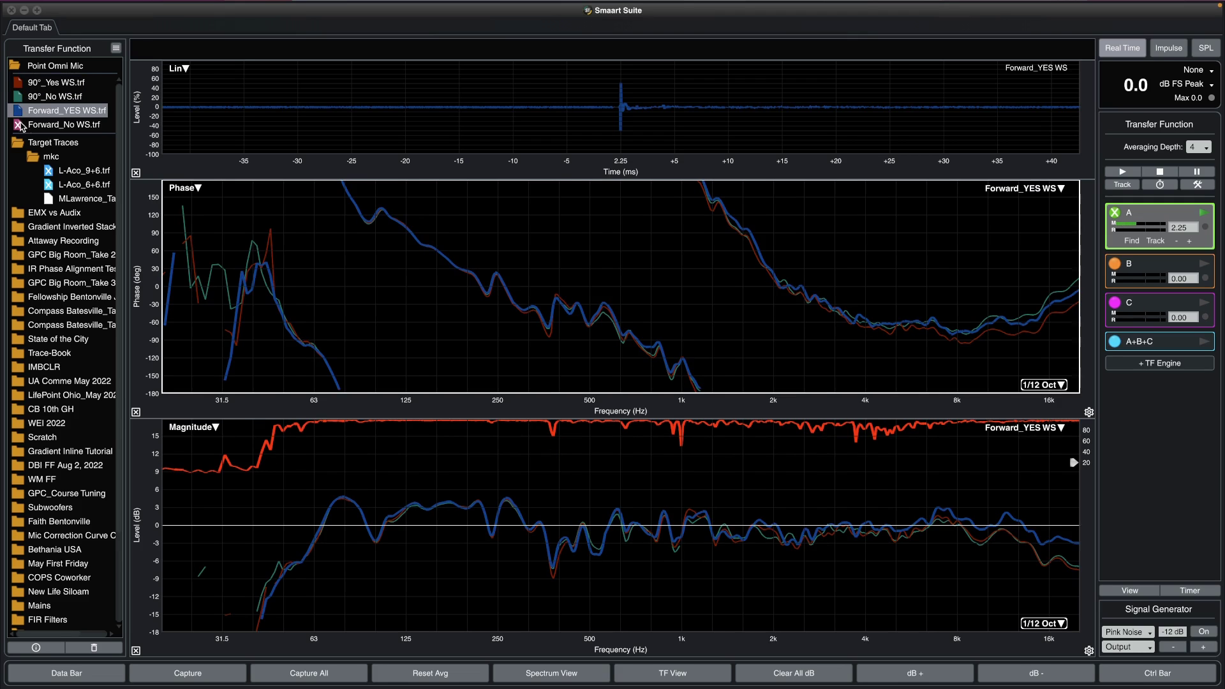
{"action": "left_click", "coordinate": [25, 126]}
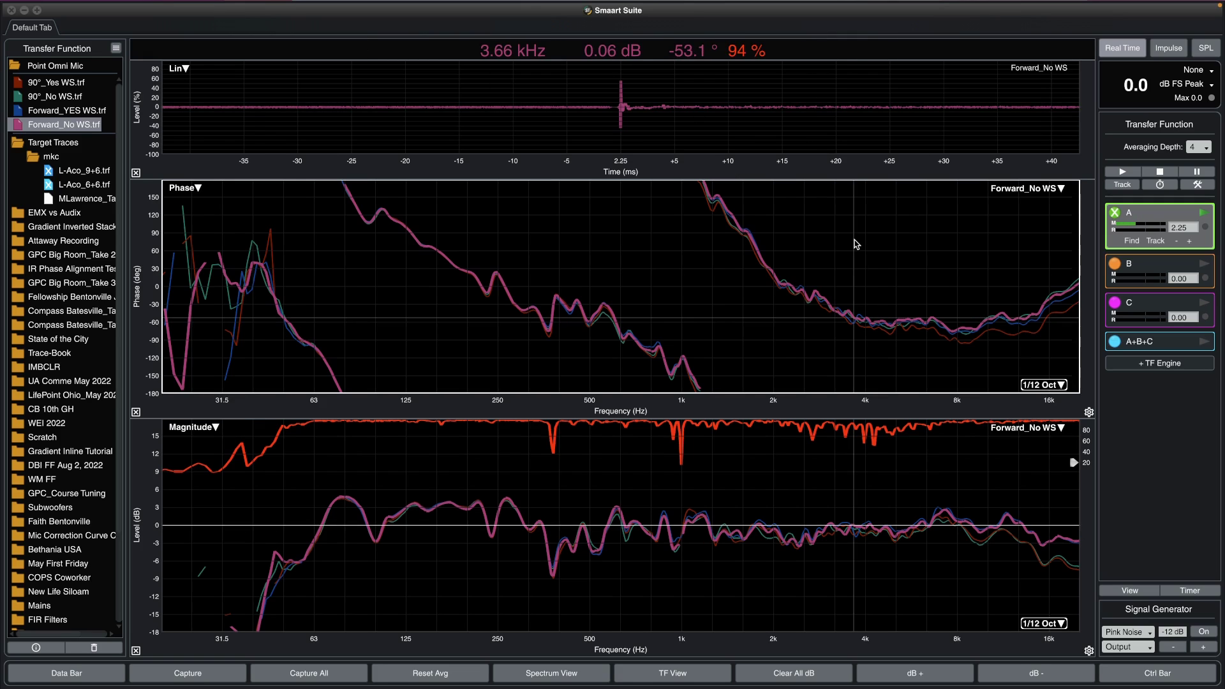
{"action": "key", "text": "ctrl+shift+a"}
{"action": "mouse_move", "coordinate": [695, 169]}
{"action": "left_mouse_down"}
{"action": "mouse_move", "coordinate": [848, 281]}
{"action": "mouse_move", "coordinate": [1075, 351]}
{"action": "mouse_move", "coordinate": [1088, 342]}
{"action": "left_mouse_up"}
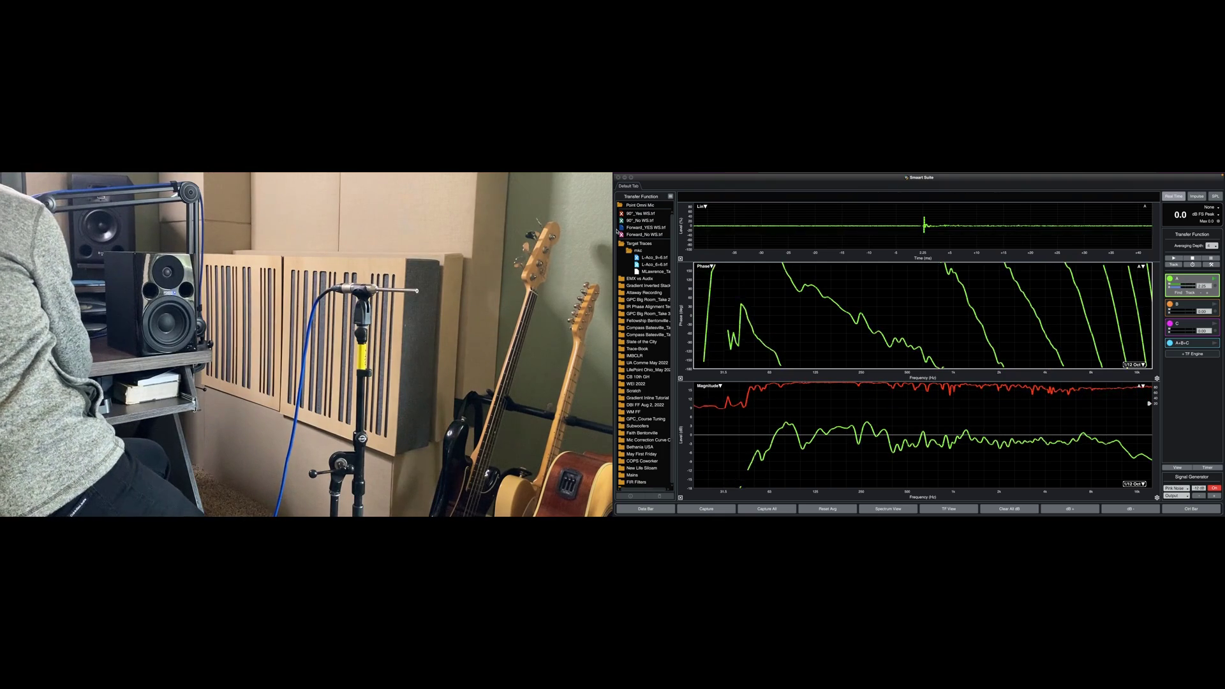
Show the stored Forward_No WS trace overlaid on the live measurement
{"action": "left_click", "coordinate": [622, 234]}
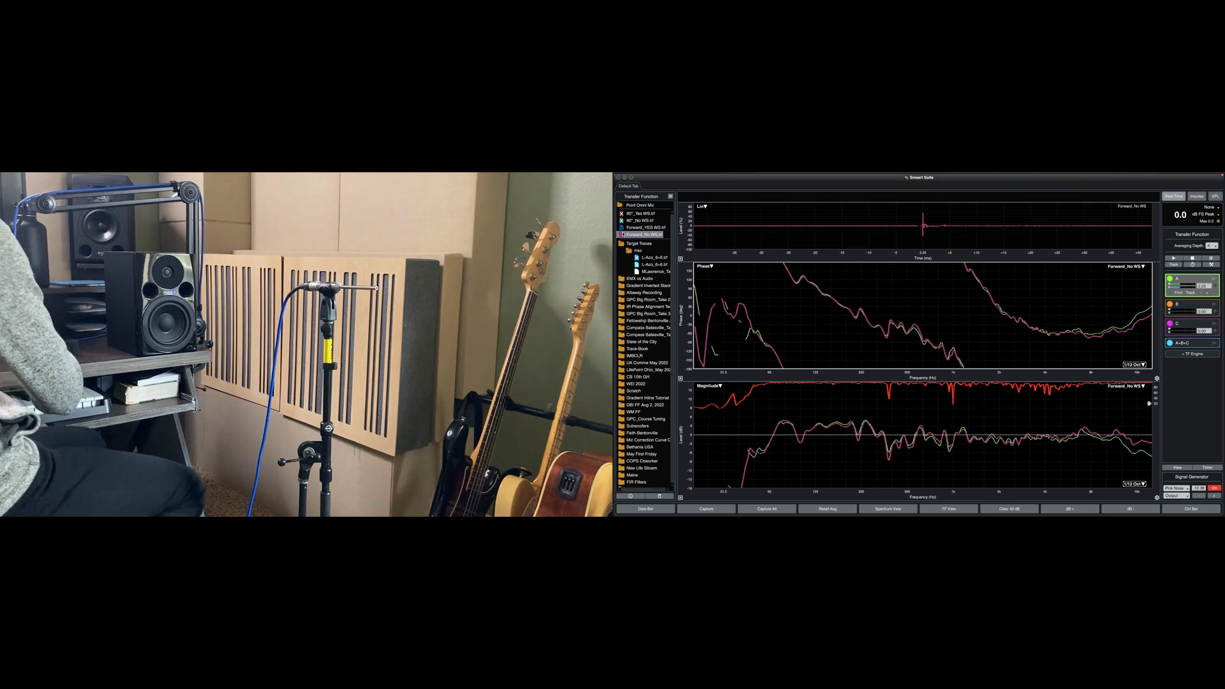
Capture the 180° measurement as '180°_No WS', then cycle the pink noise off and on
{"action": "key", "text": "space"}
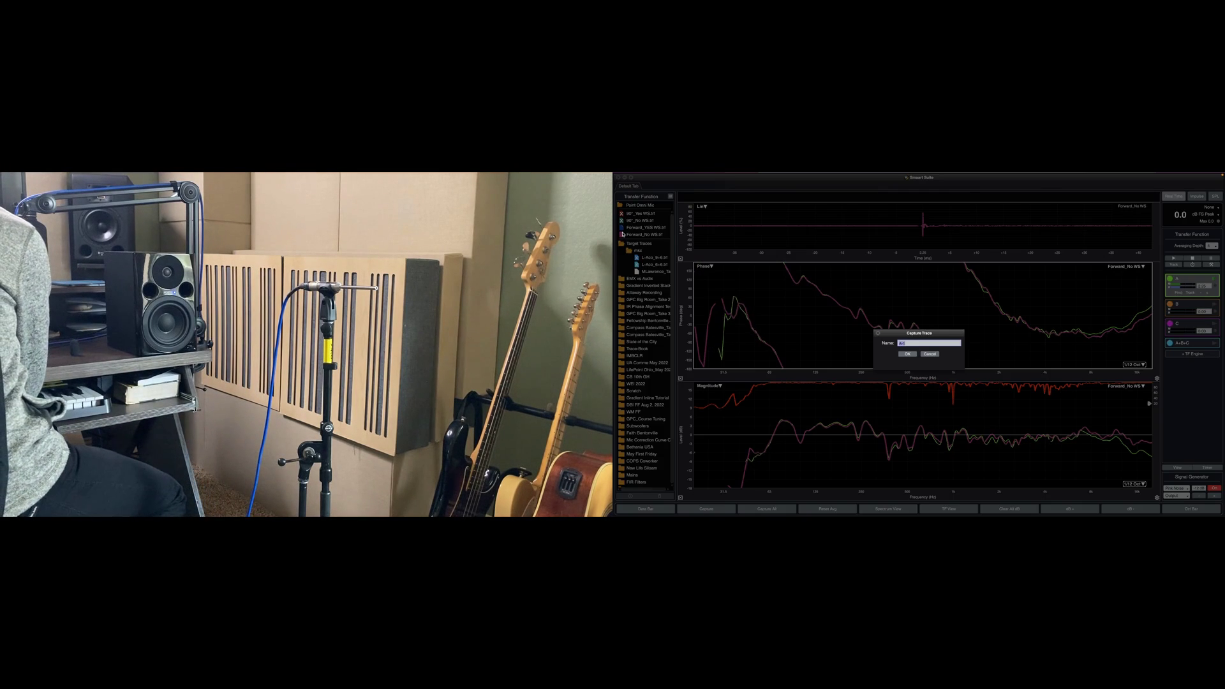
{"action": "type", "text": "180°"}
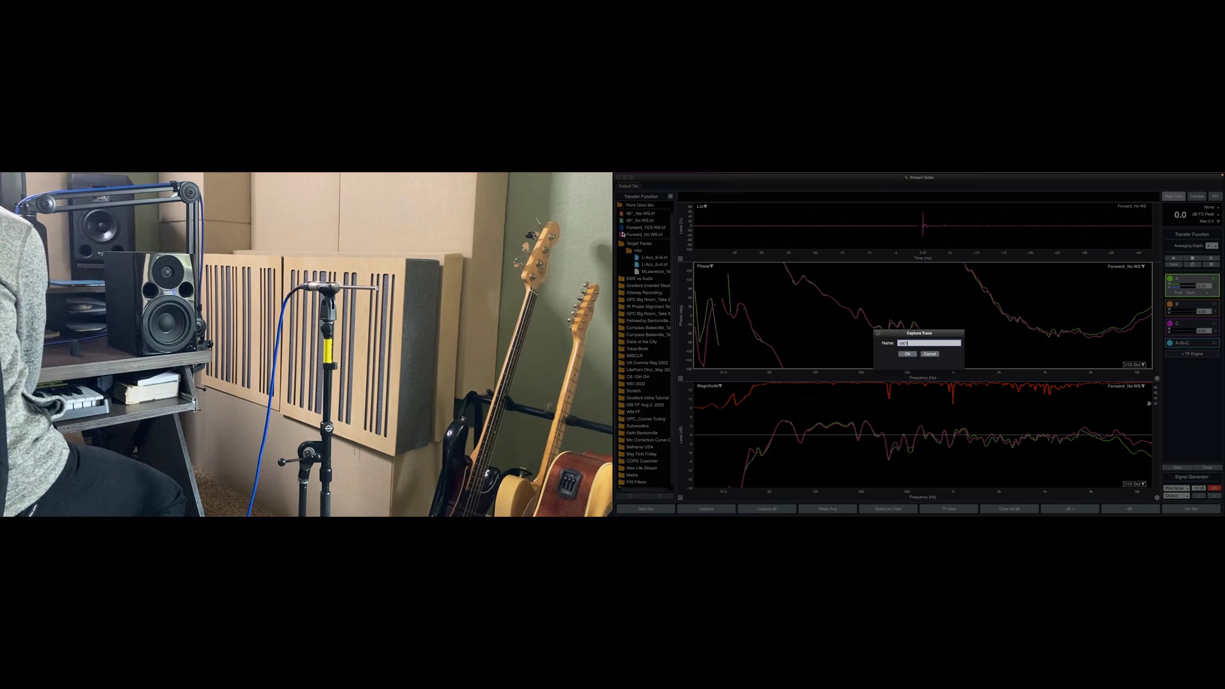
{"action": "type", "text": "_No WS"}
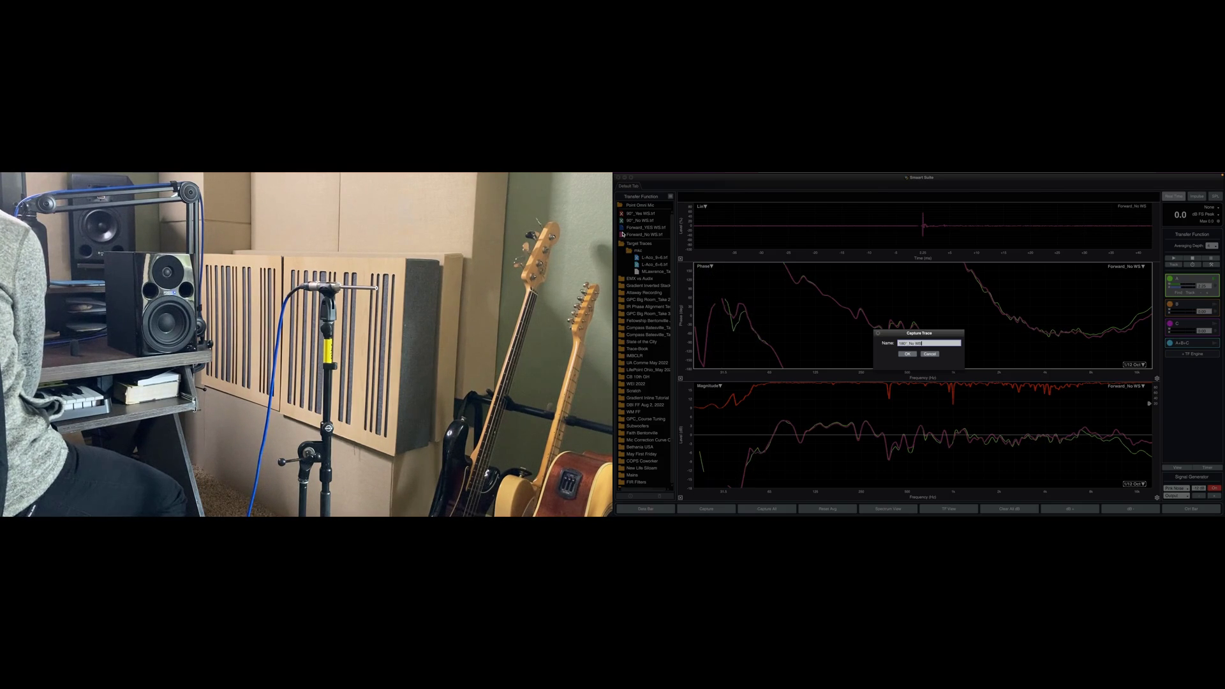
{"action": "key", "text": "Return"}
{"action": "key", "text": "g"}
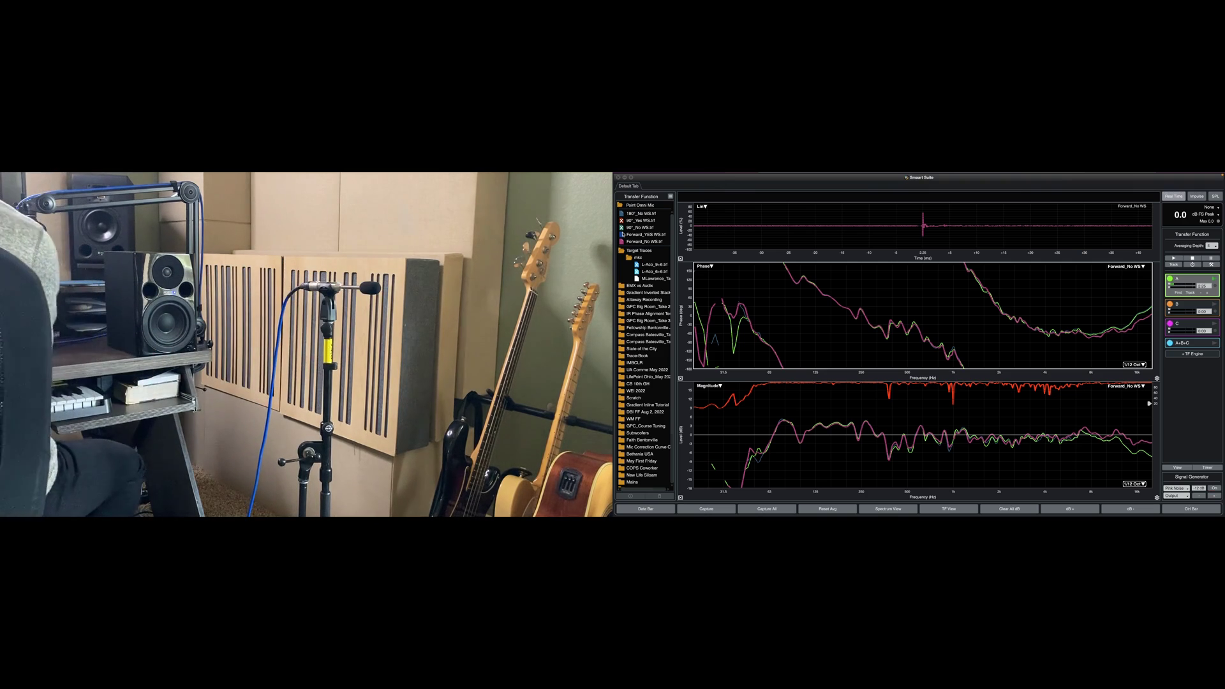
{"action": "key", "text": "ctrl+g"}
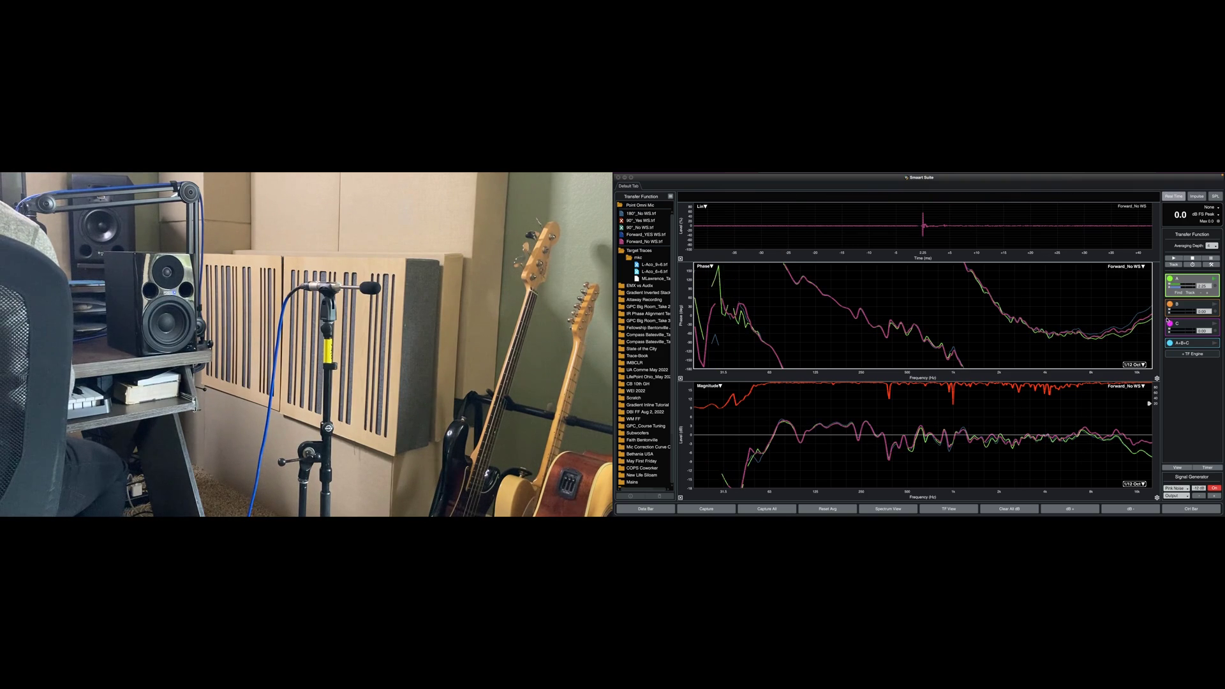
Capture the windscreen measurement as '180°_Yes WS' and turn off the pink noise
{"action": "left_click", "coordinate": [1194, 280]}
{"action": "key", "text": "space"}
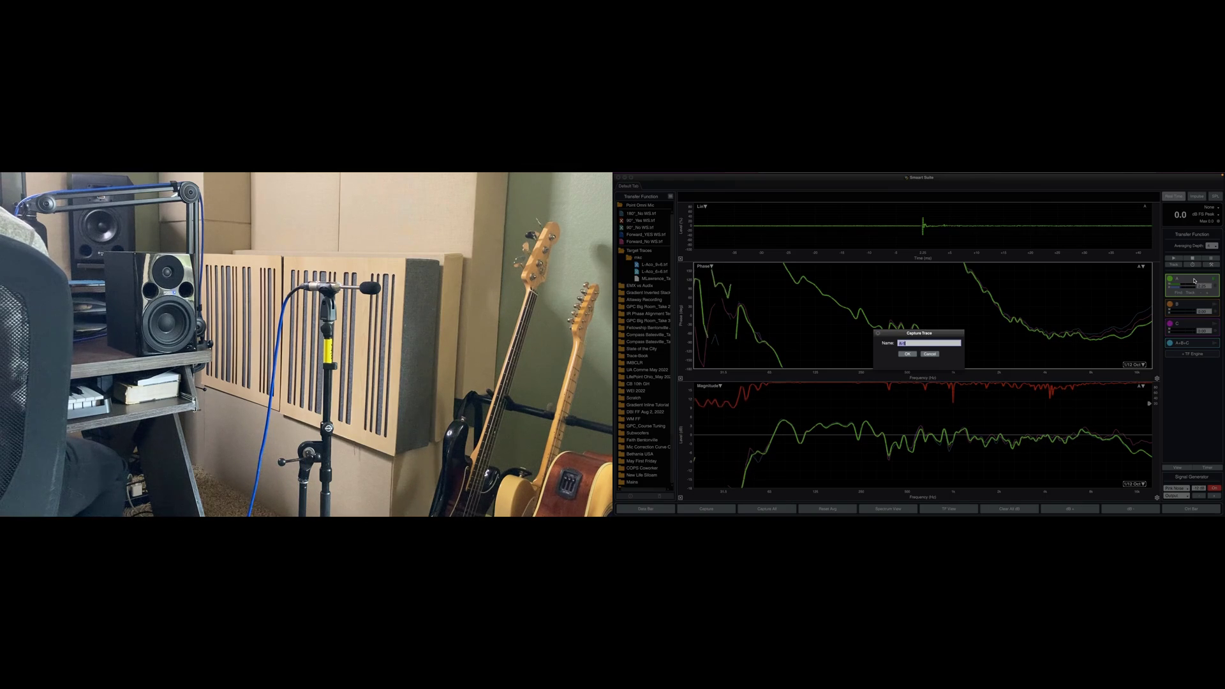
{"action": "type", "text": "180°"}
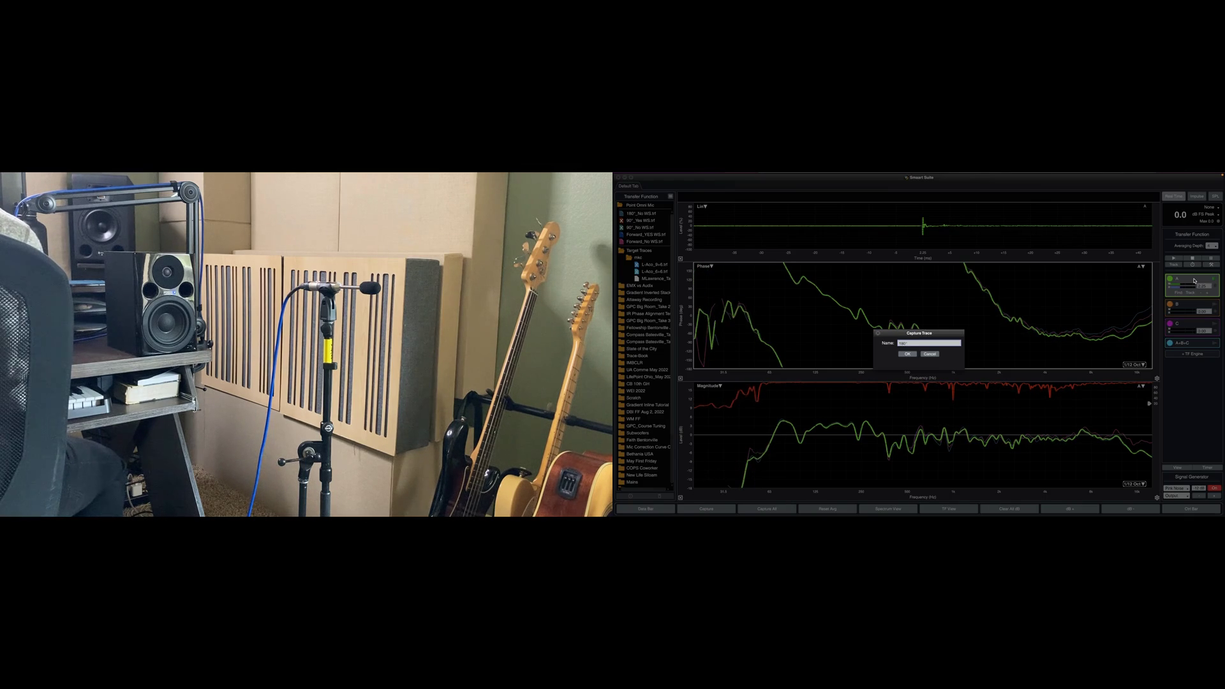
{"action": "type", "text": "_Y"}
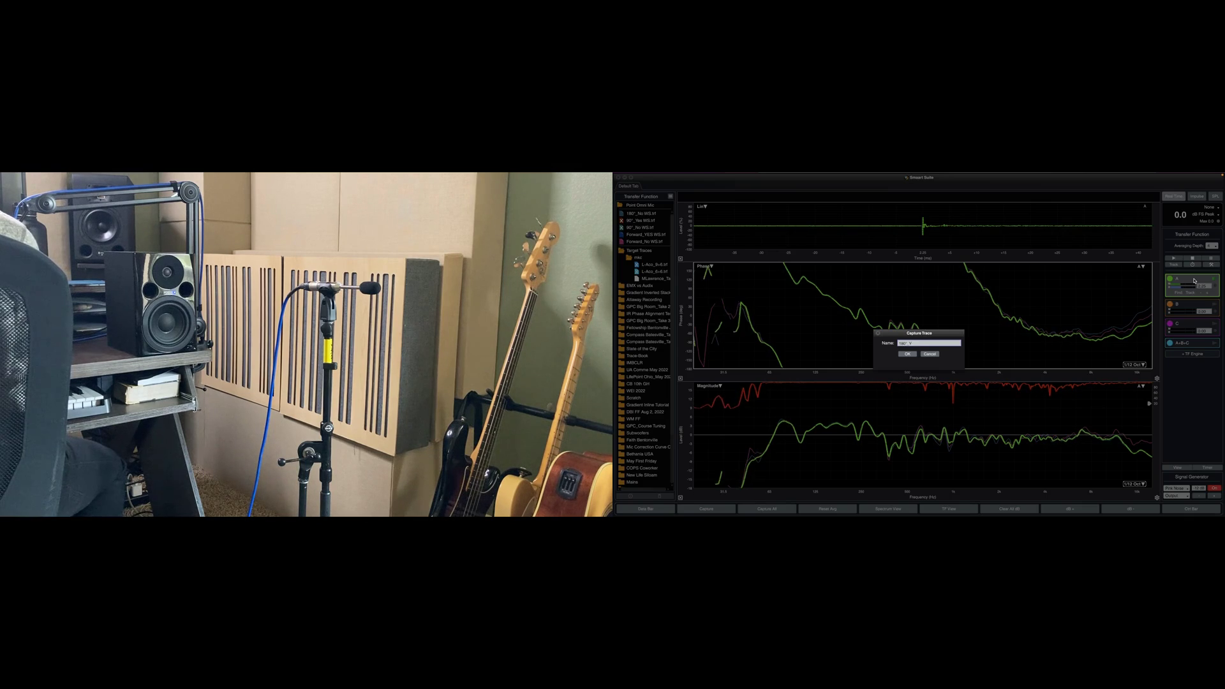
{"action": "type", "text": "es WS"}
{"action": "key", "text": "Return"}
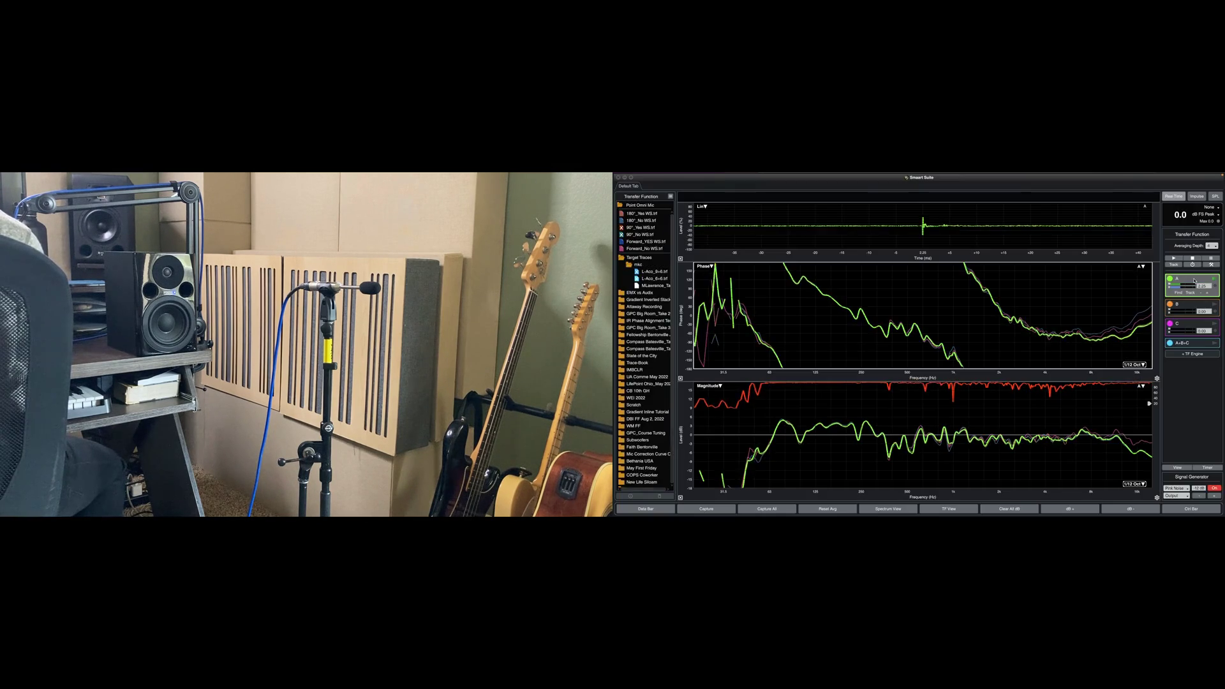
{"action": "key", "text": "alt+n"}
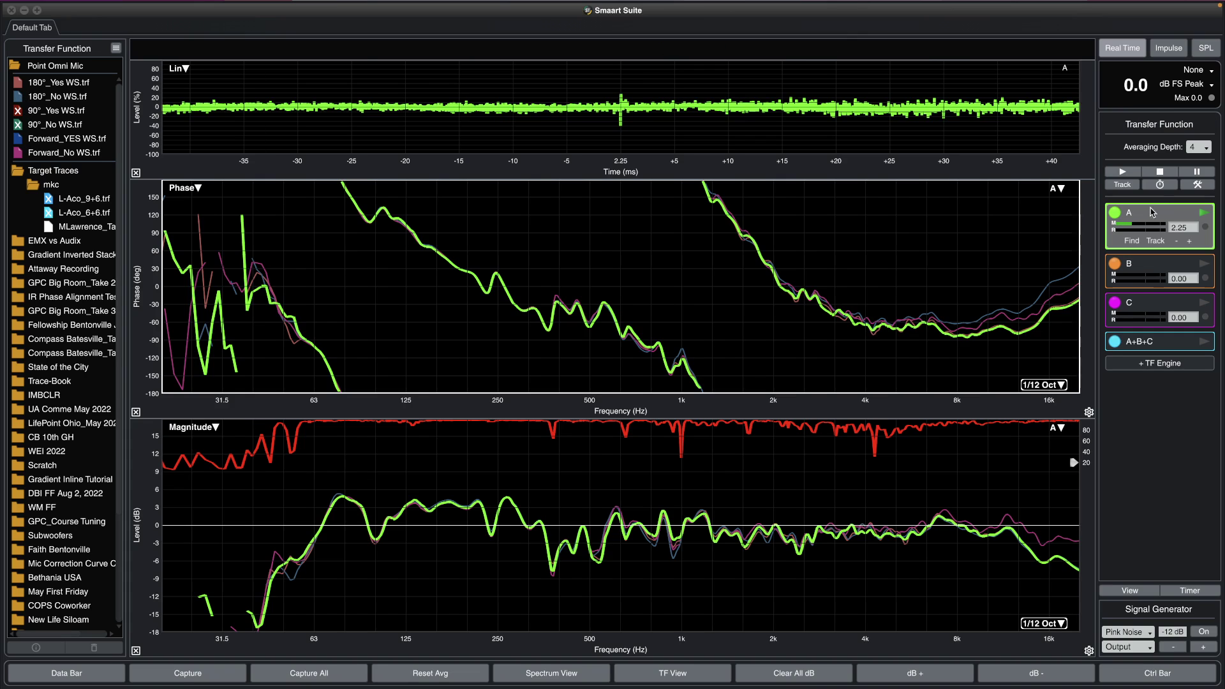
Hide engine A's live trace and bring the stored 180°_No WS.trf trace to the front
{"action": "left_click", "coordinate": [1115, 216]}
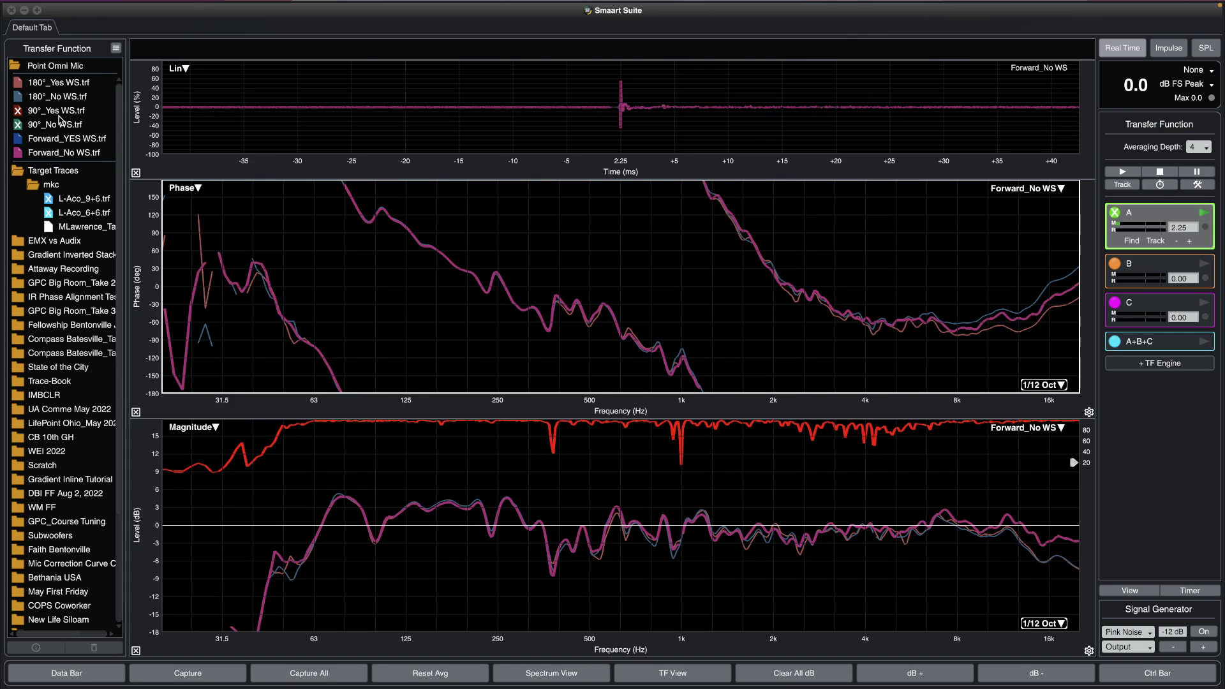
{"action": "left_click", "coordinate": [21, 97]}
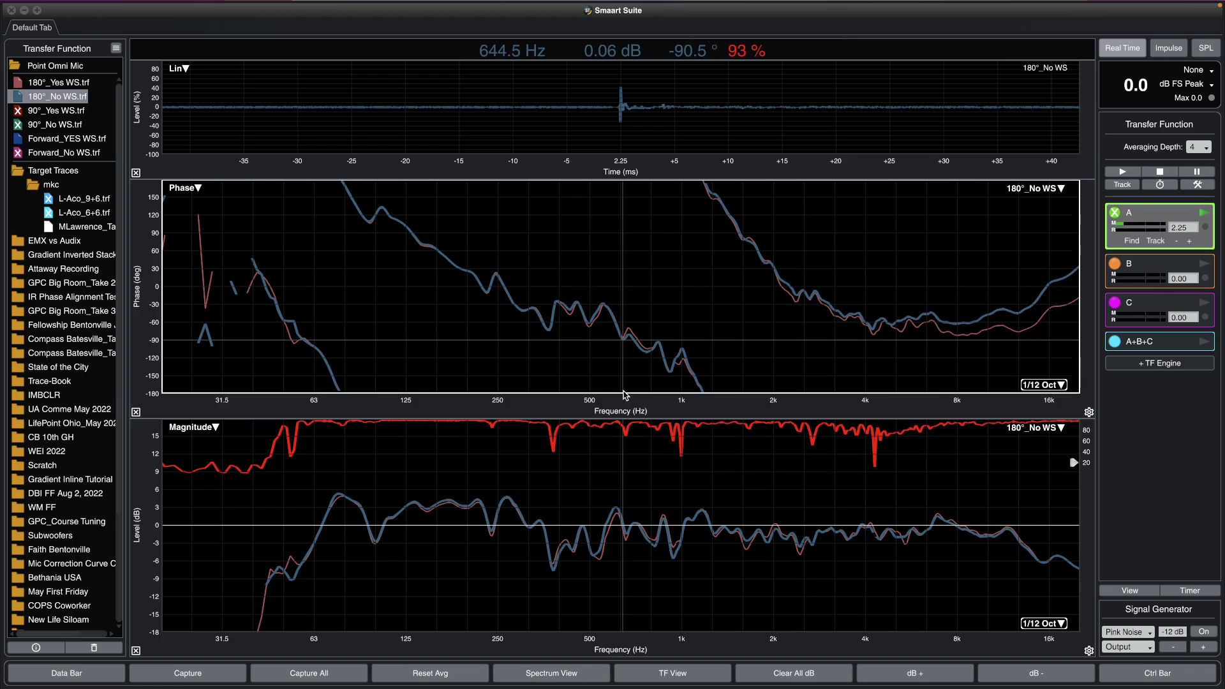
Hide the 180°_Yes WS trace and show Forward_No WS alongside 180°_No WS
{"action": "left_click", "coordinate": [19, 84]}
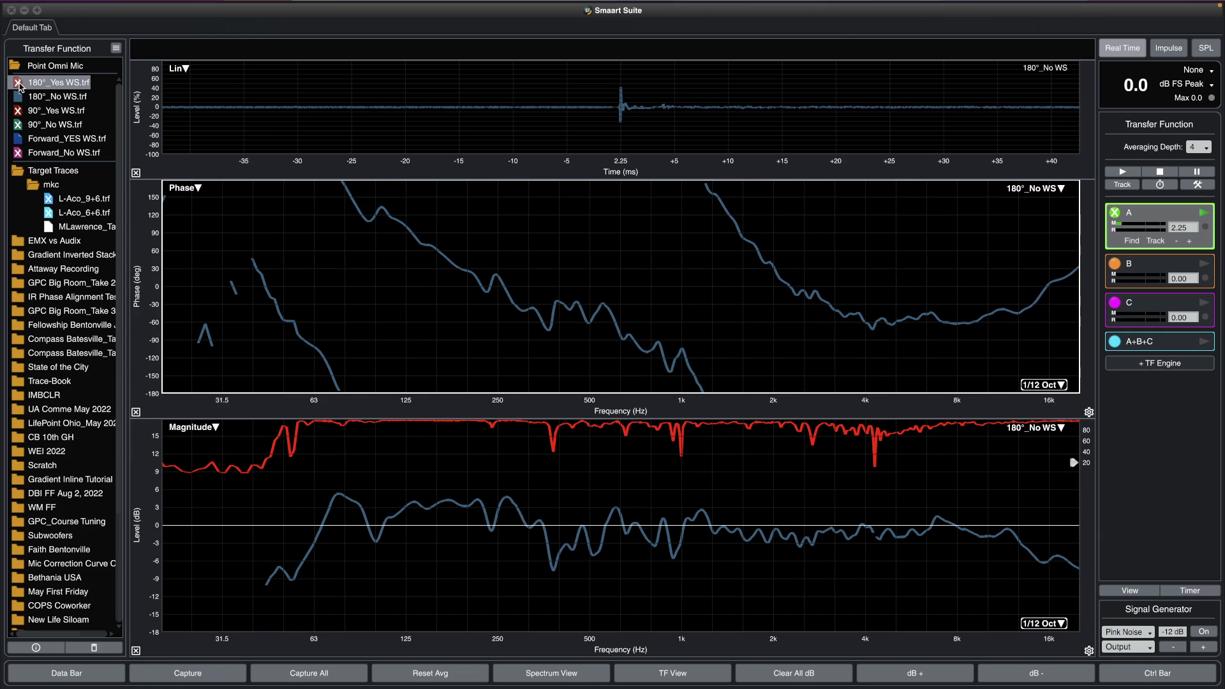
{"action": "left_click", "coordinate": [18, 140]}
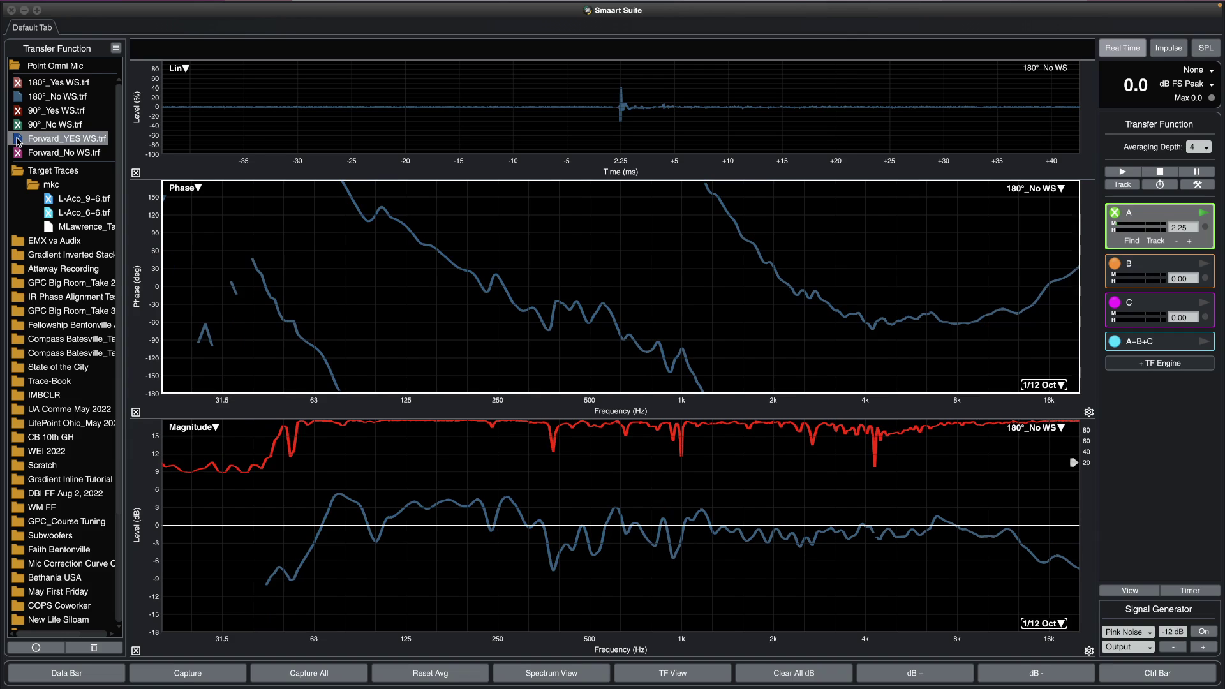
{"action": "left_click", "coordinate": [42, 96]}
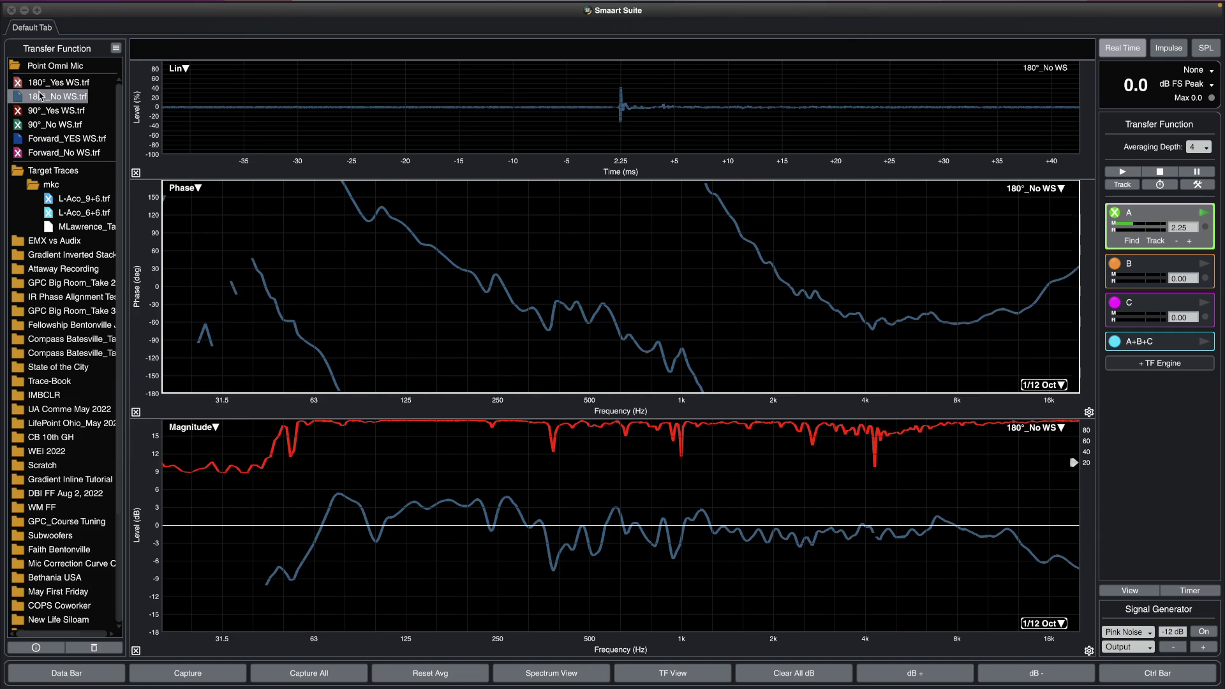
{"action": "left_click", "coordinate": [16, 154]}
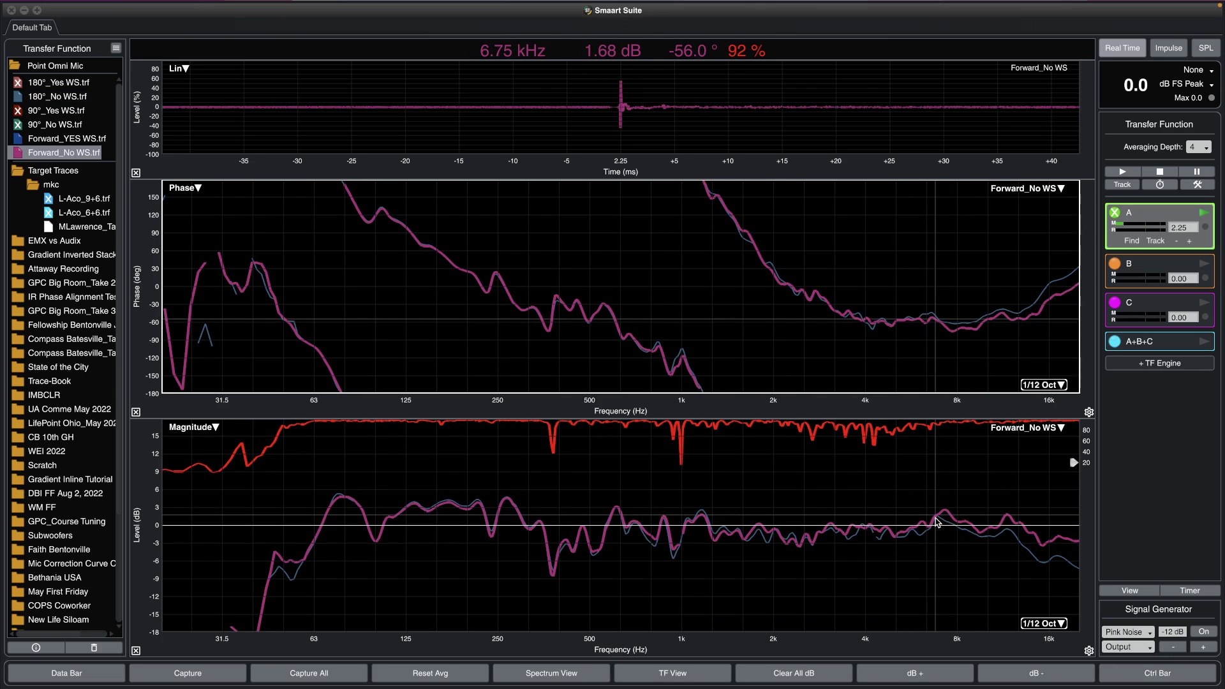
Zoom the frequency axis to 1k–20k and alternate 180°_No WS and Forward_No WS at the front
{"action": "key", "text": "z"}
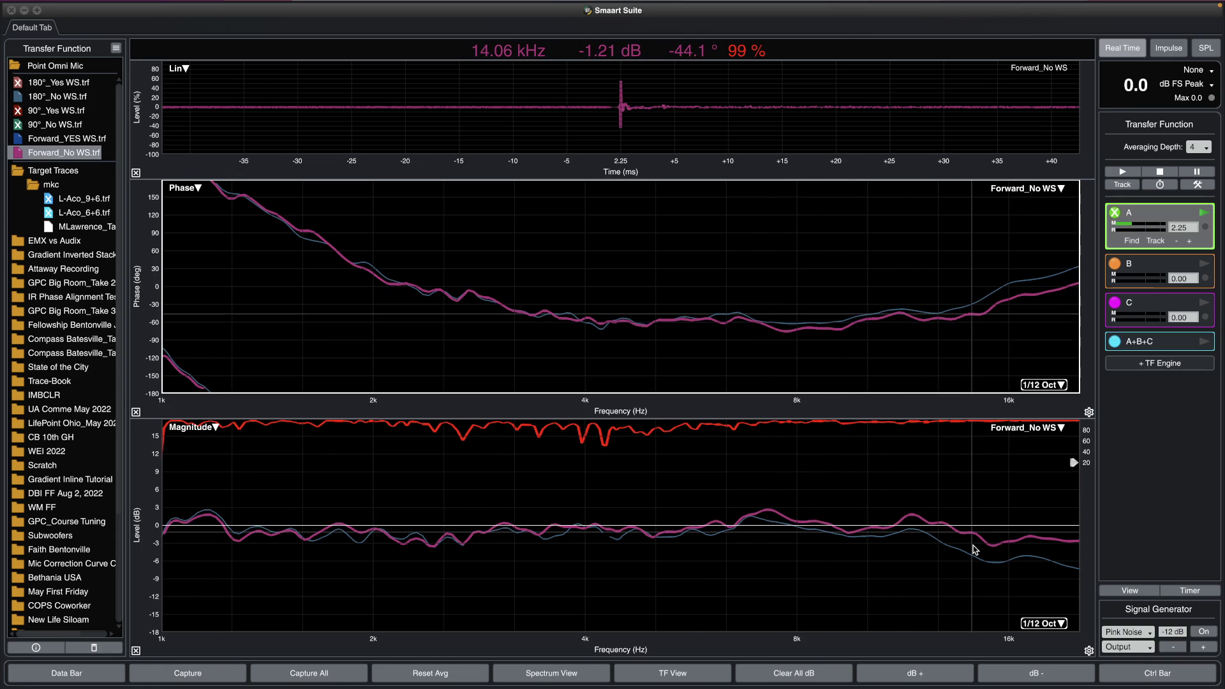
{"action": "key", "text": "Up"}
{"action": "key", "text": "Up"}
{"action": "key", "text": "Up"}
{"action": "key", "text": "Up"}
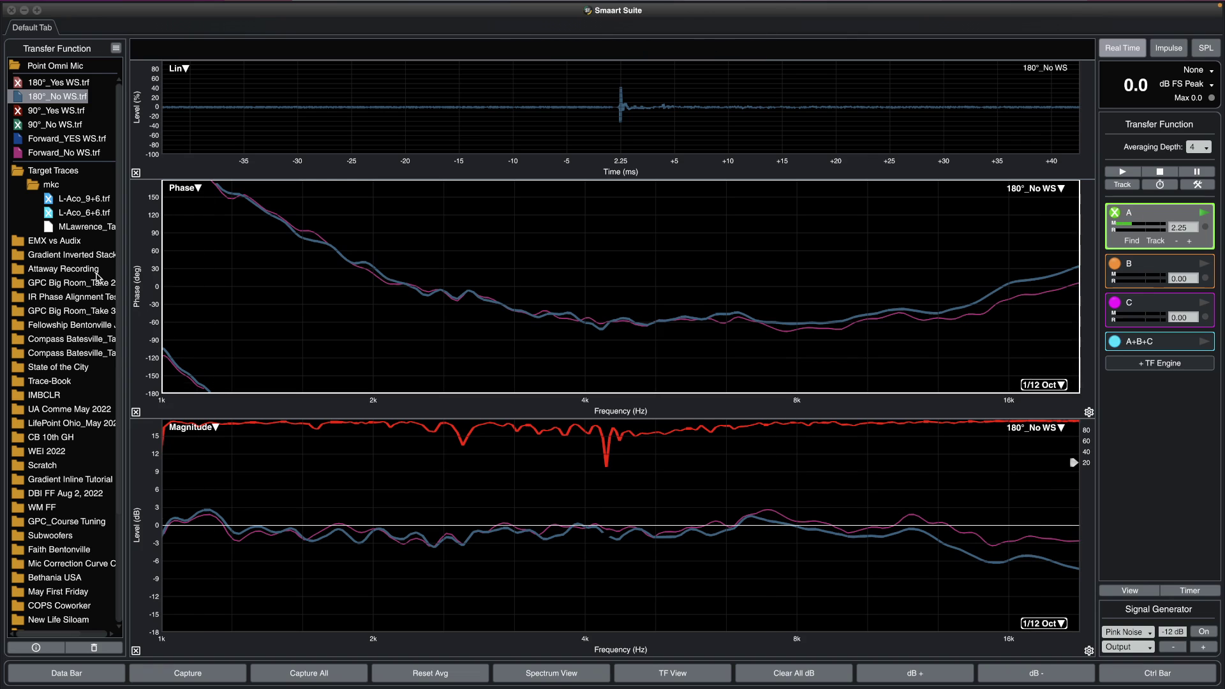
{"action": "left_click", "coordinate": [81, 152]}
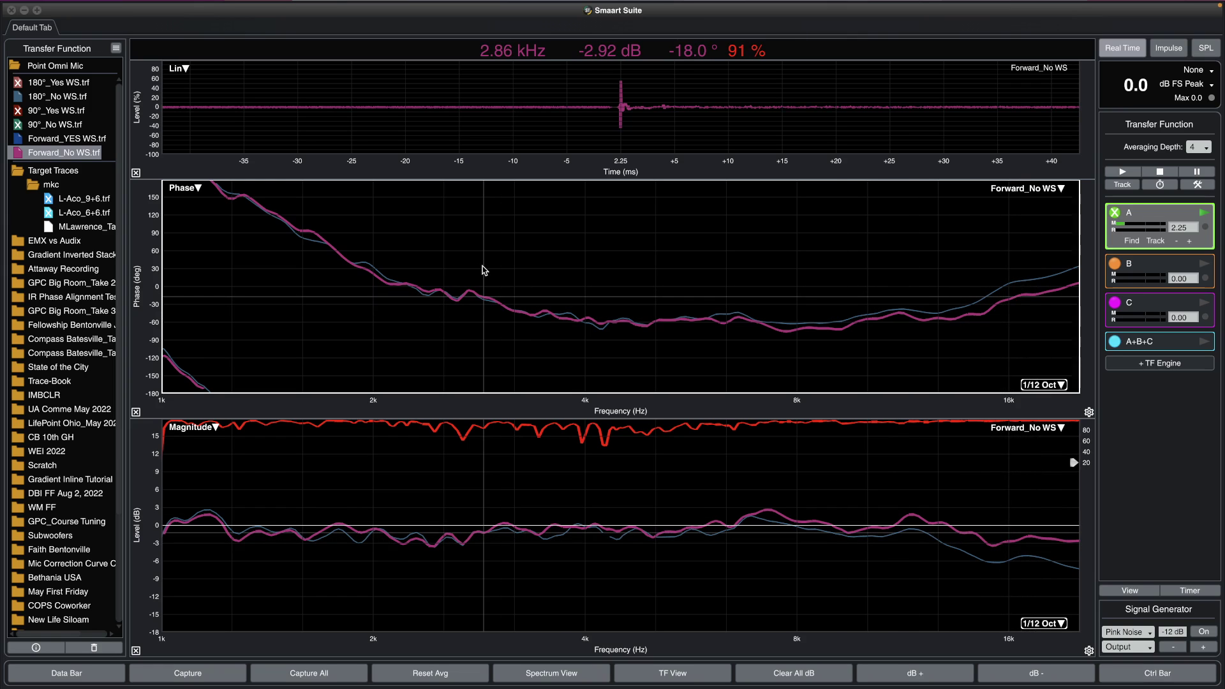
{"action": "scroll", "coordinate": [483, 270], "scroll_direction": "down", "scroll_amount": 5}
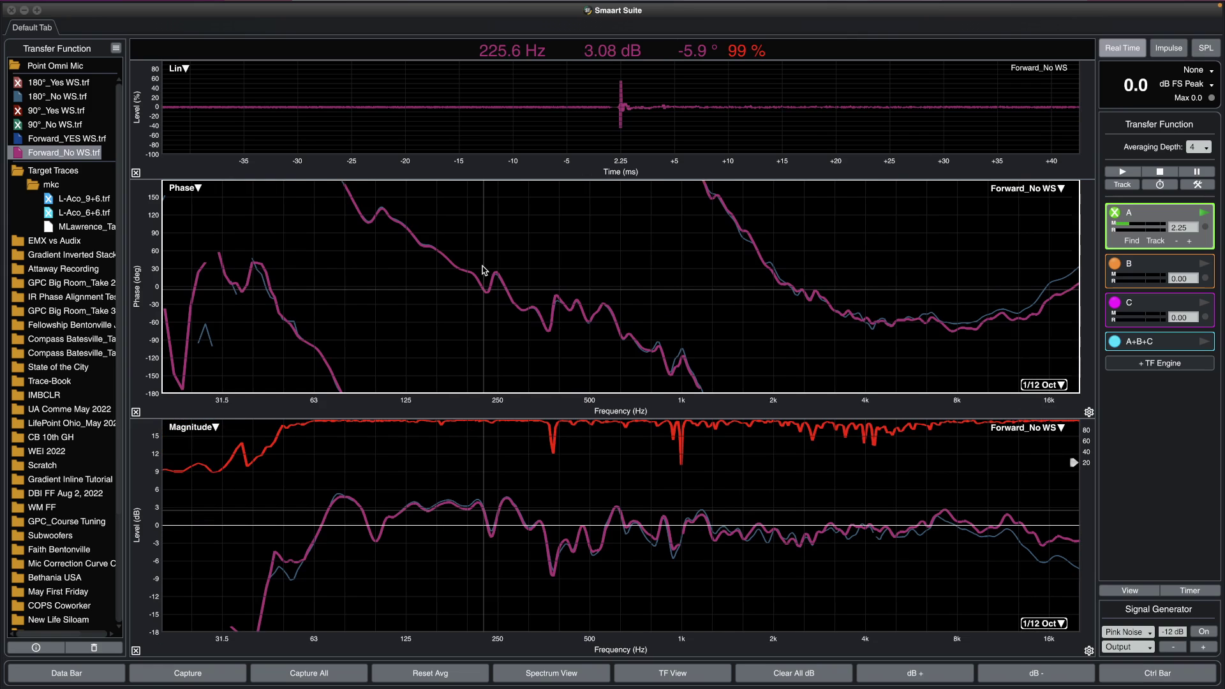